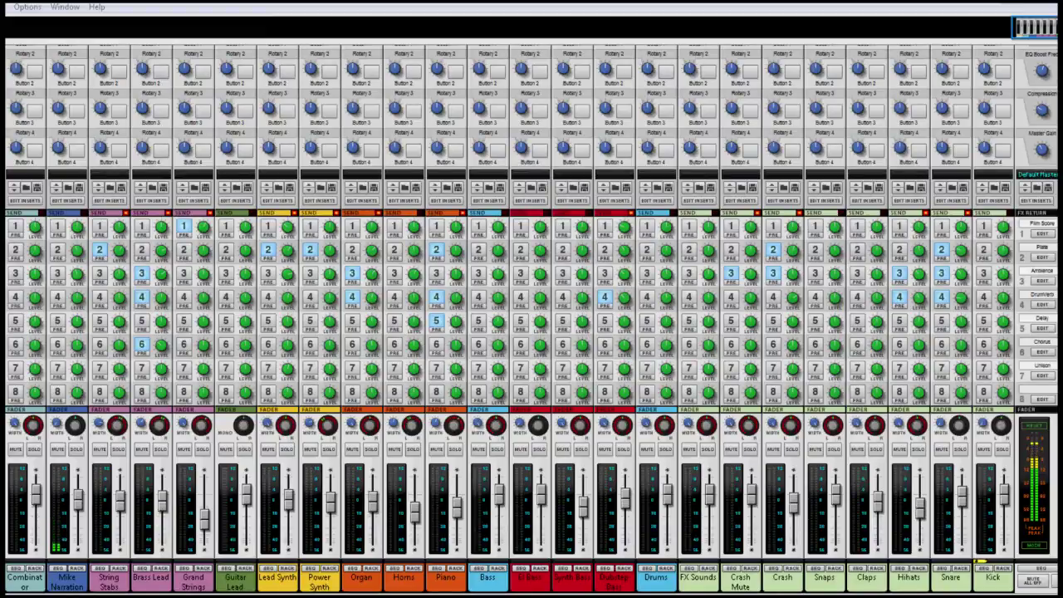
- Show the rack and add a Line Mixer 6:2 inside the empty Combinator 1
key("F6")
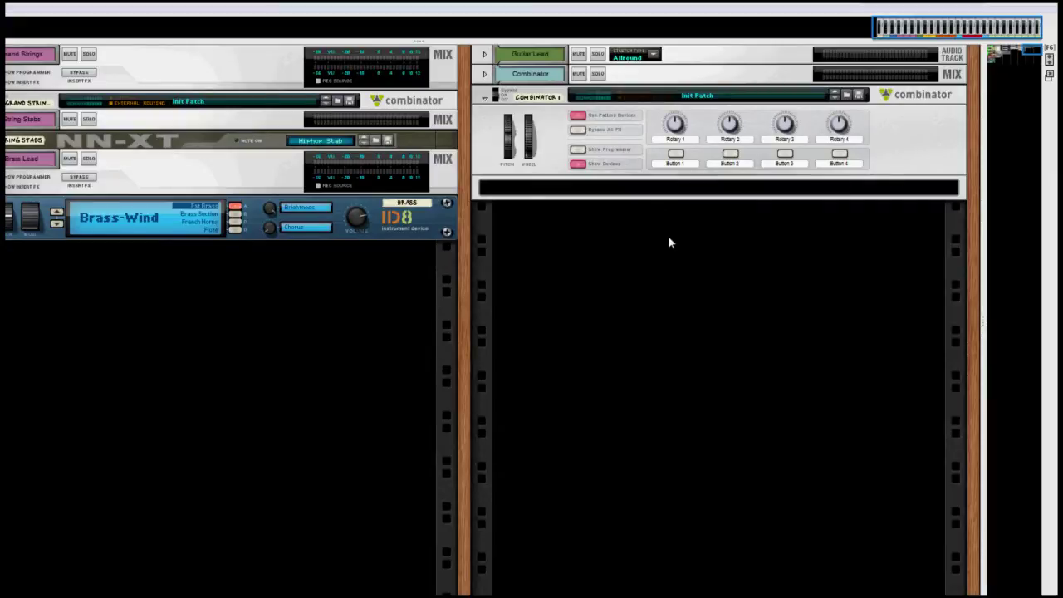
right_click(653, 189)
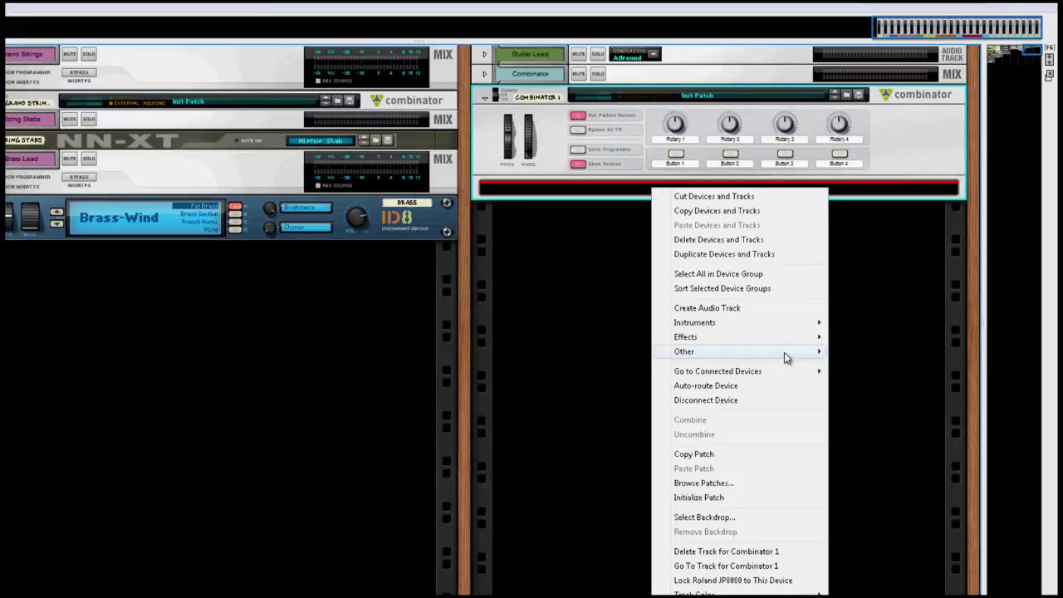
mouse_move(811, 354)
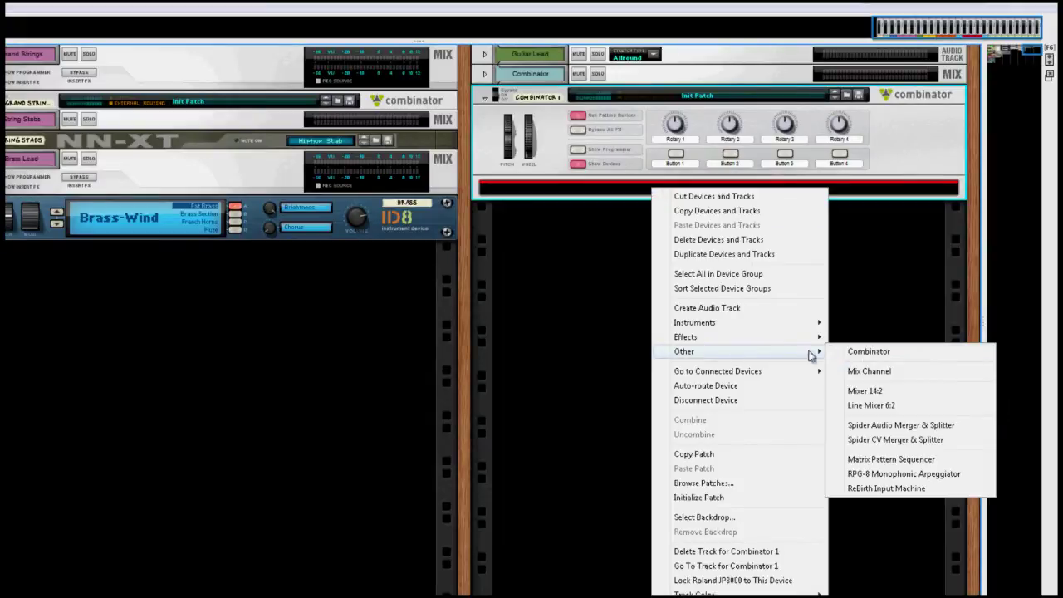
left_click(870, 405)
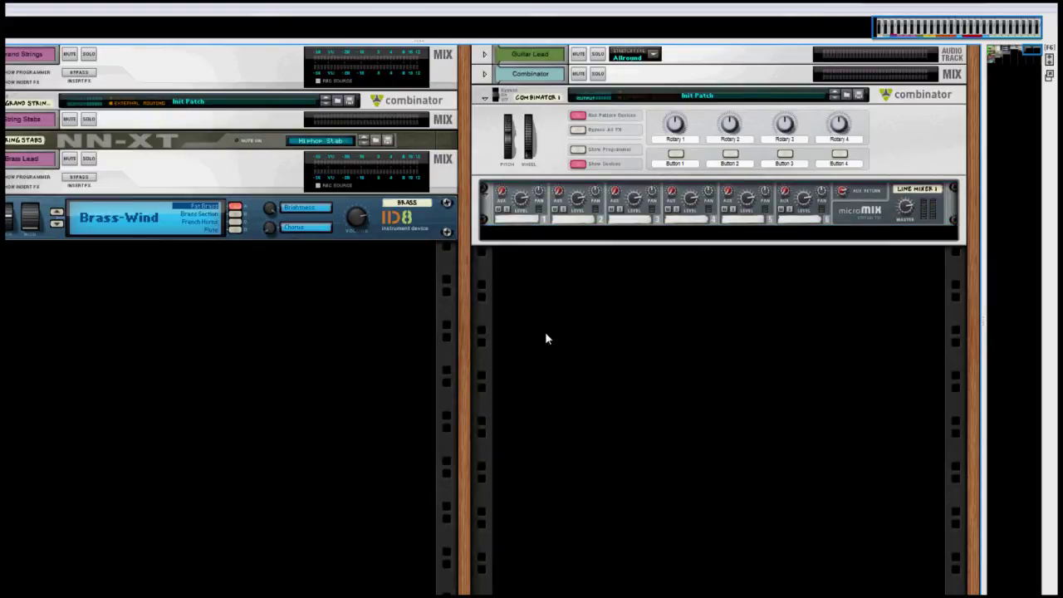
- Add a SubTractor Analog Synthesizer below the line mixer inside Combinator 1
left_click(601, 240)
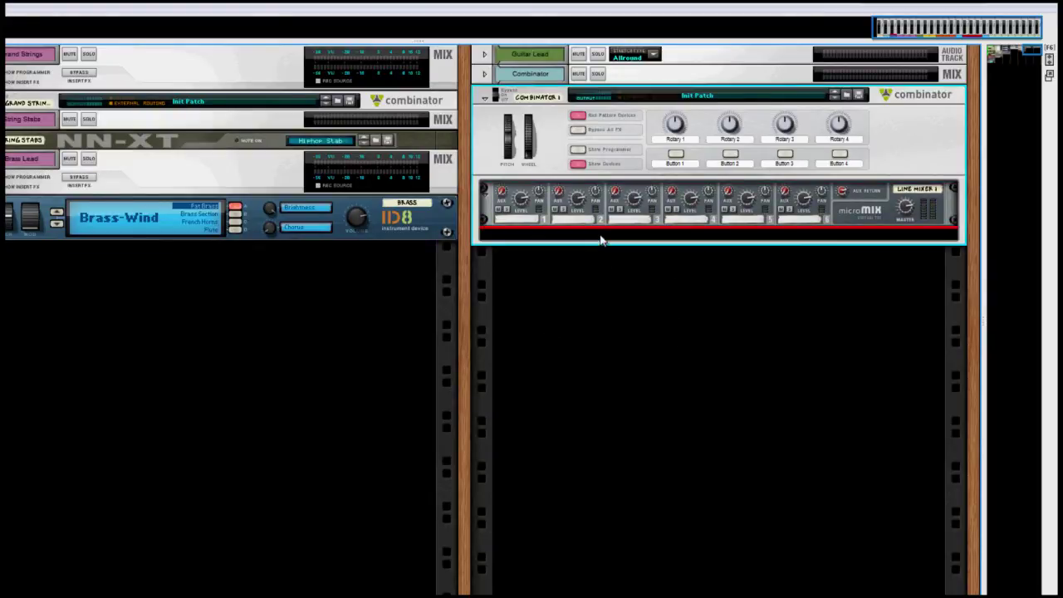
right_click(601, 240)
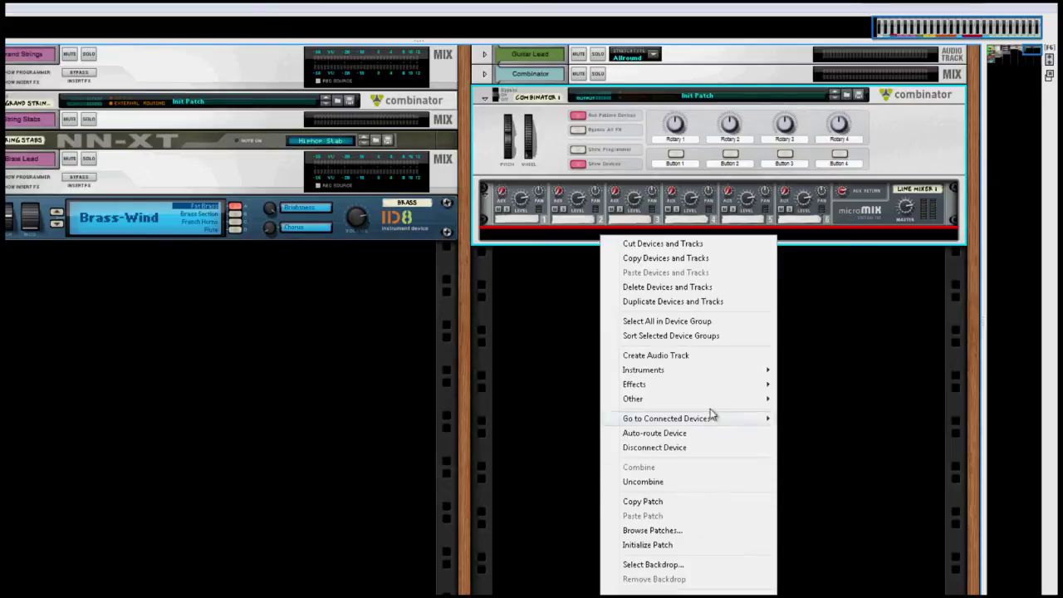
mouse_move(721, 372)
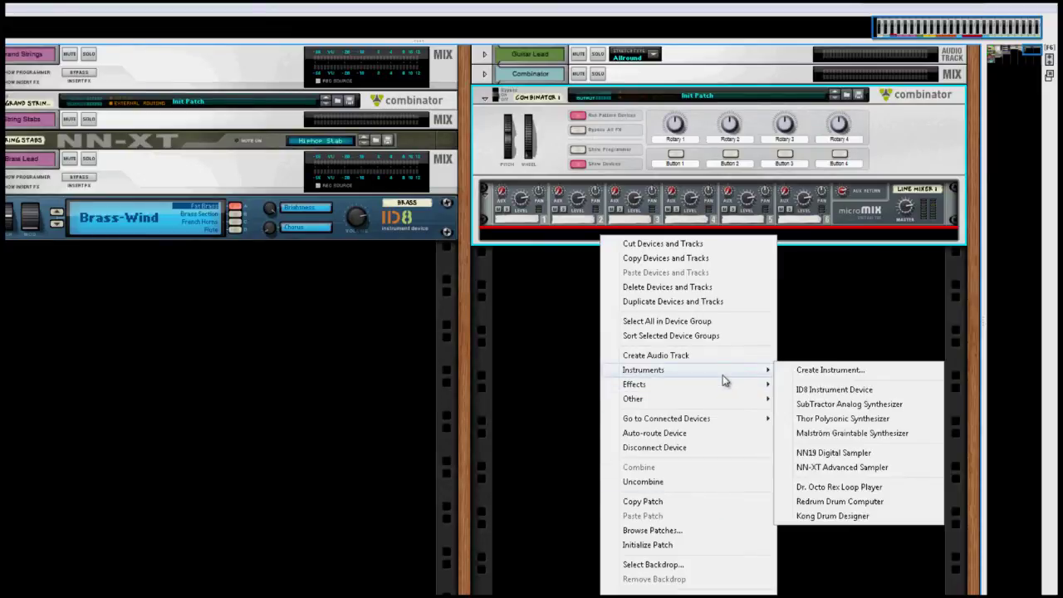
left_click(813, 406)
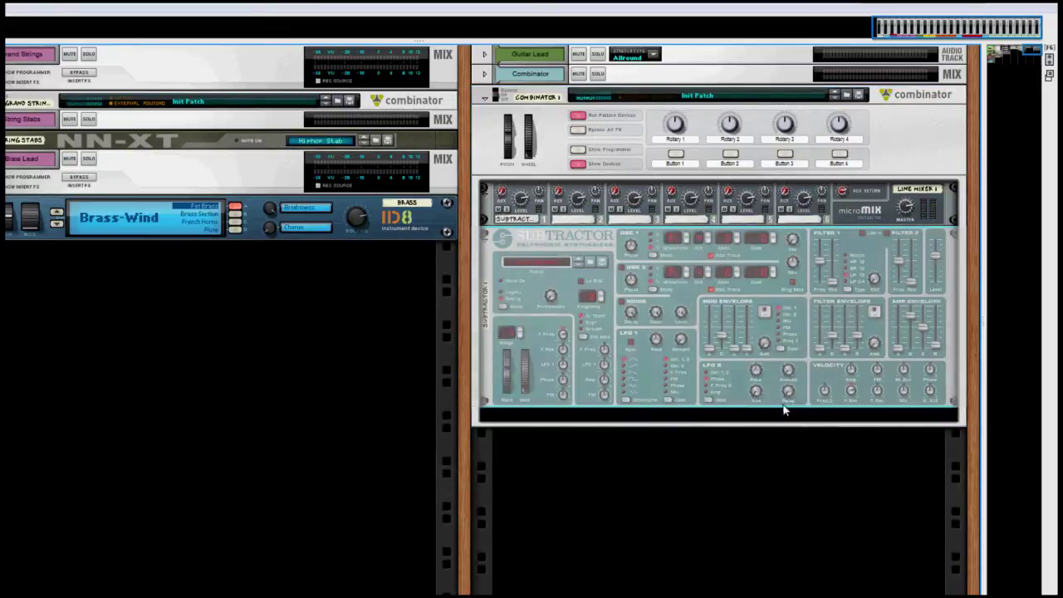
- Add a Malström Graintable Synthesizer below the SubTractor inside Combinator 1
right_click(578, 421)
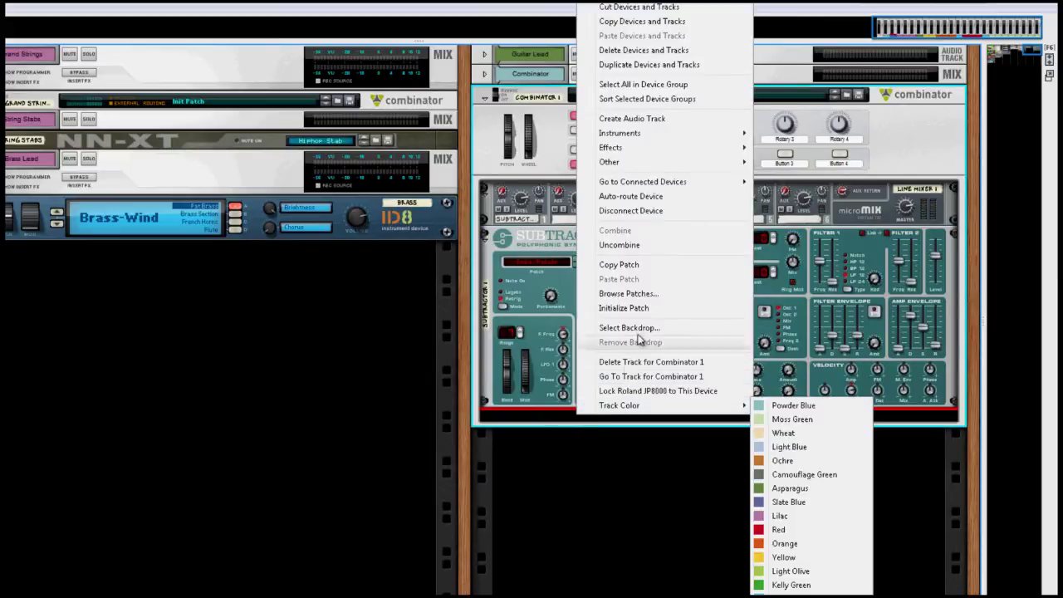
mouse_move(697, 135)
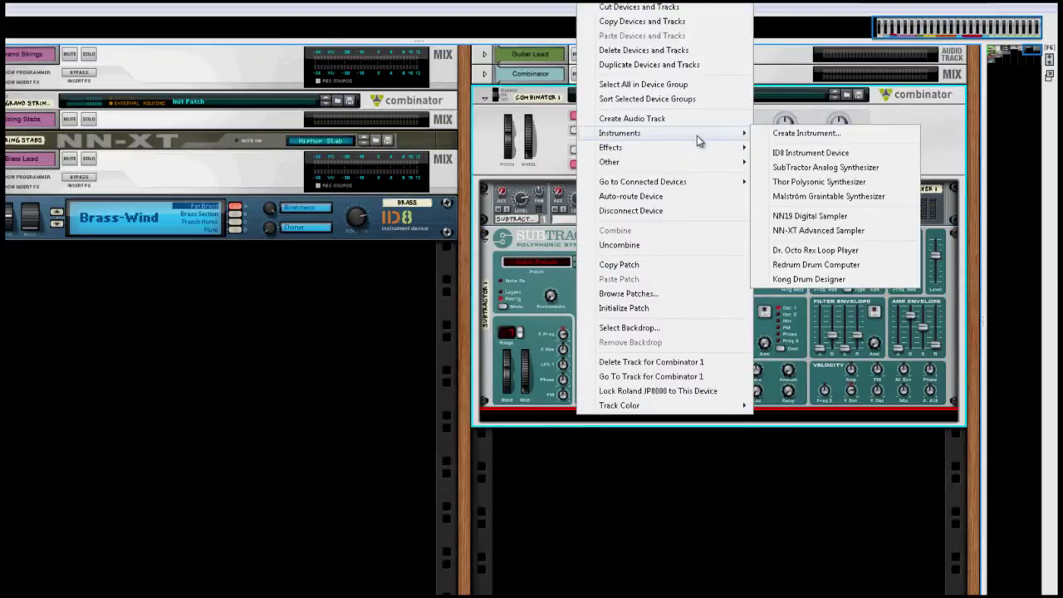
left_click(802, 197)
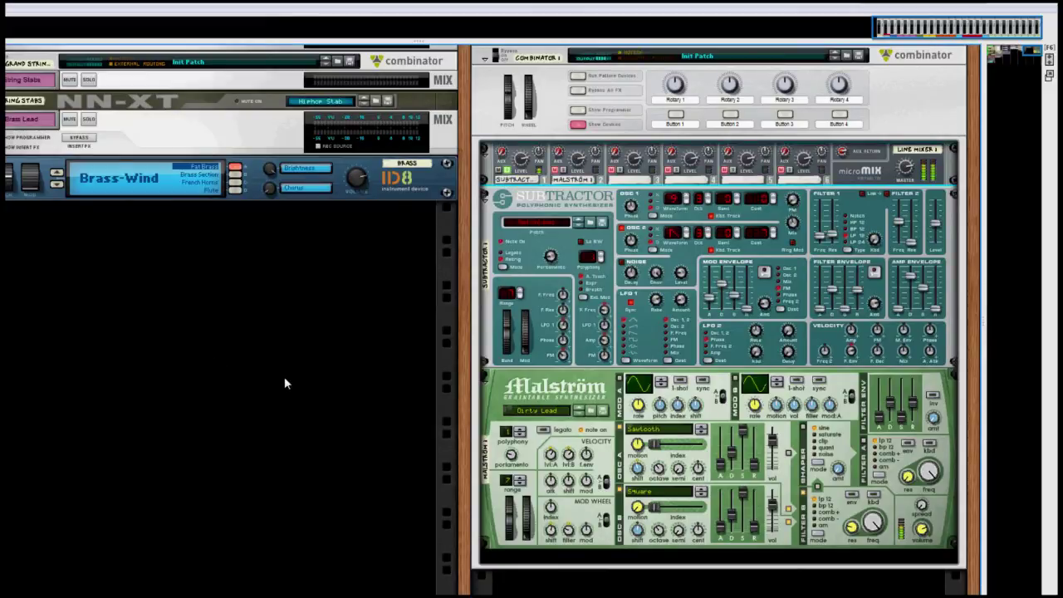
- Add an RV7000 Advanced Reverb to the Malström synthesizer inside the Combinator
mouse_move(498, 157)
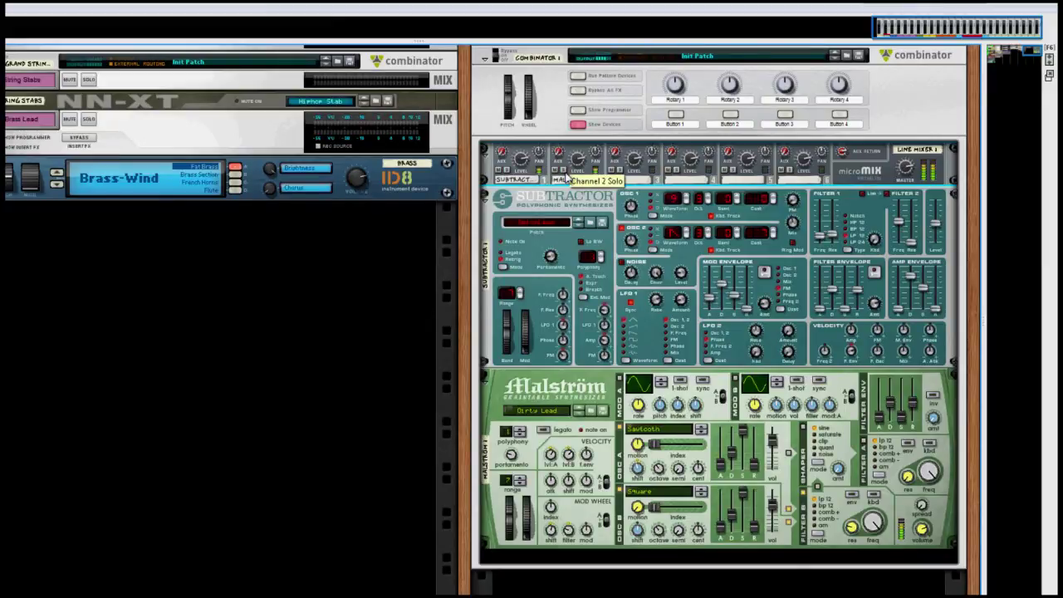
scroll(320, 488, "up", 1)
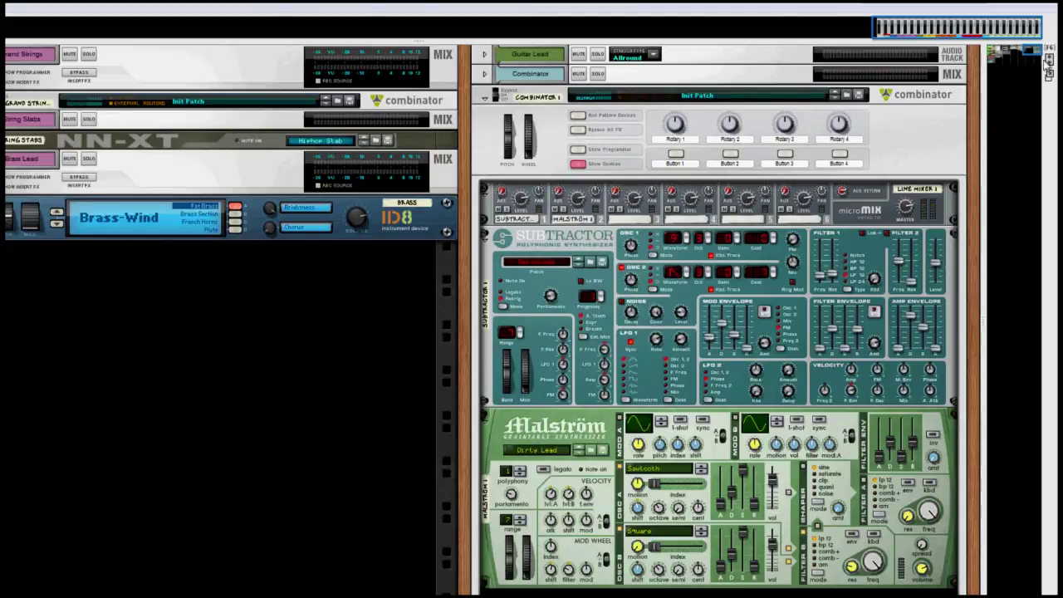
left_click_drag(1037, 52, 1036, 56)
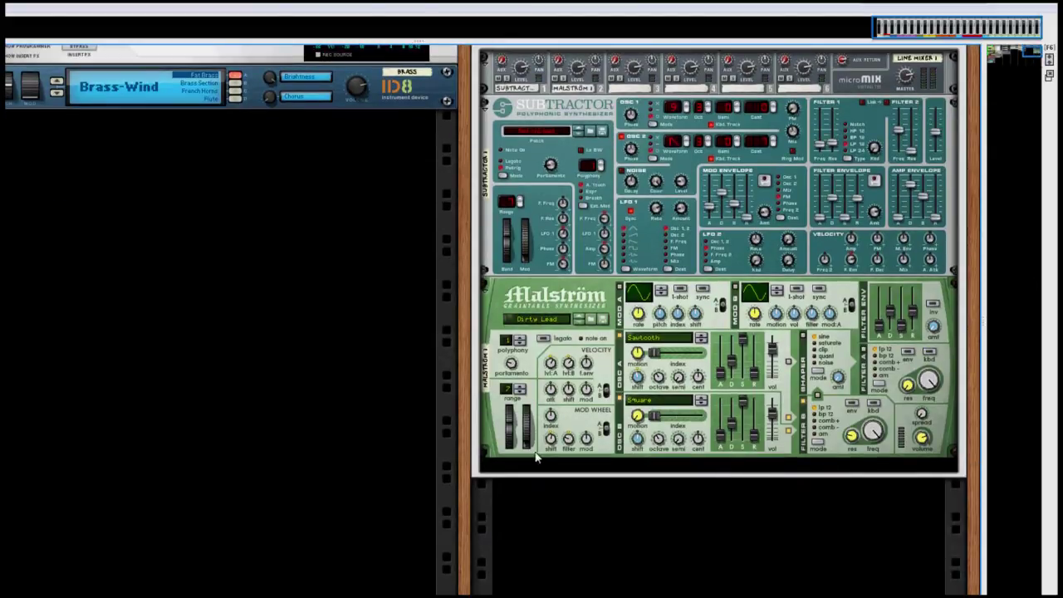
left_click(502, 448)
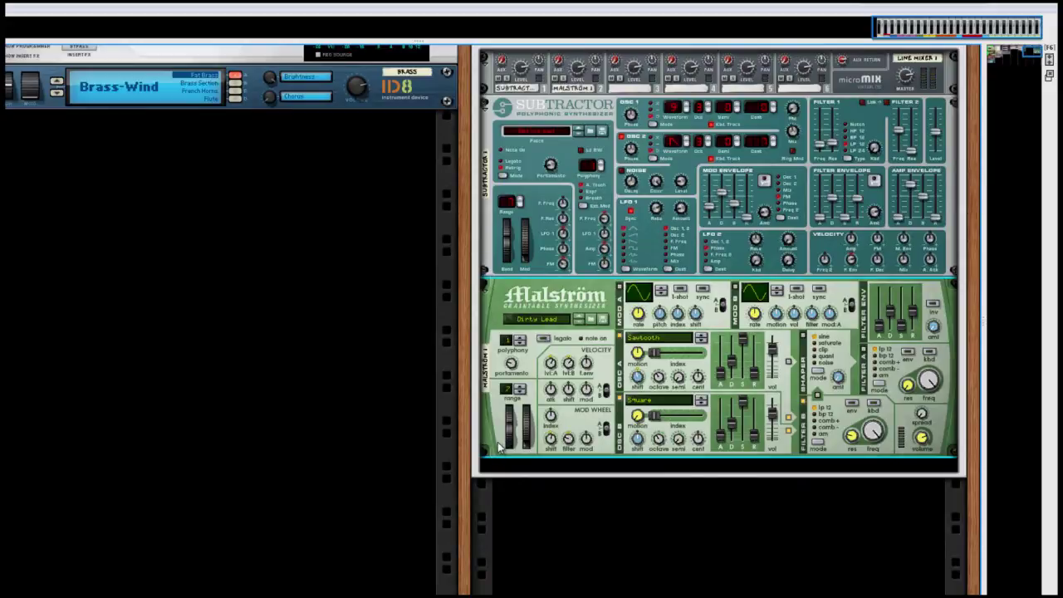
right_click(501, 446)
mouse_move(625, 202)
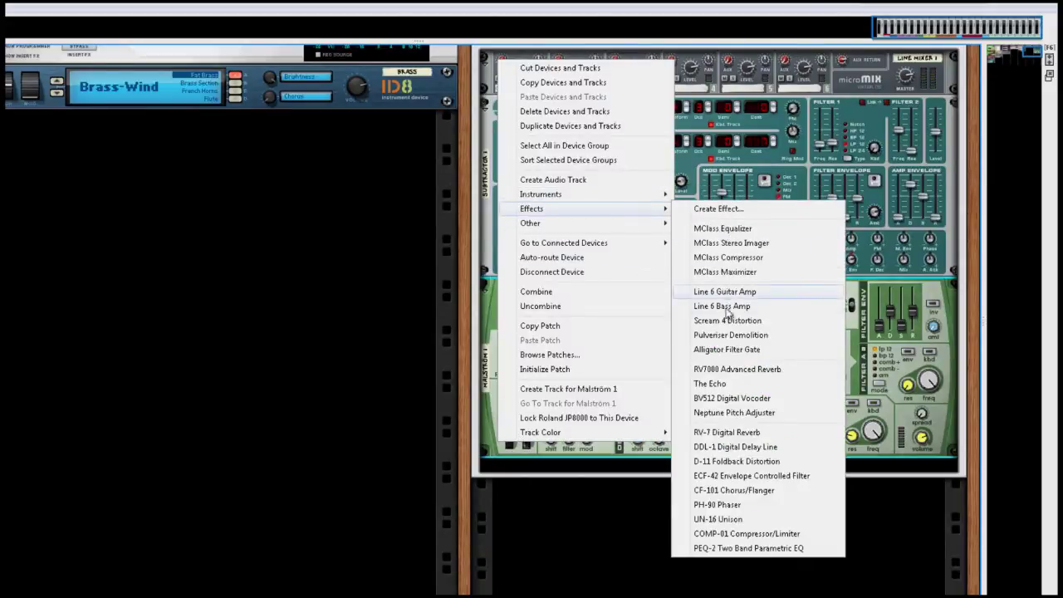
left_click(731, 370)
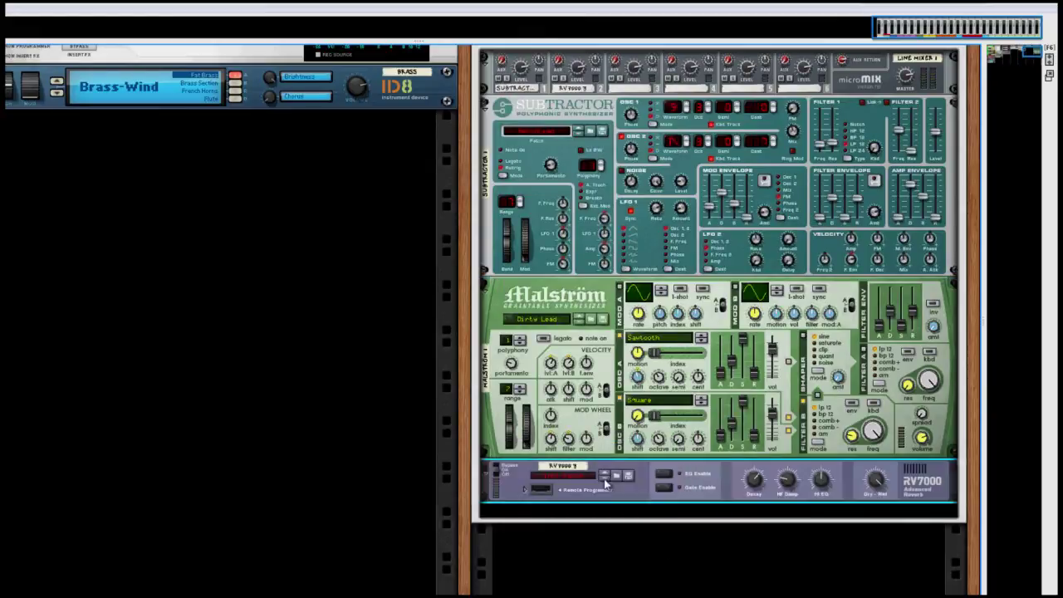
- Lower the dry/wet mix of the RV7000 reverb beneath the Malström
mouse_move(878, 482)
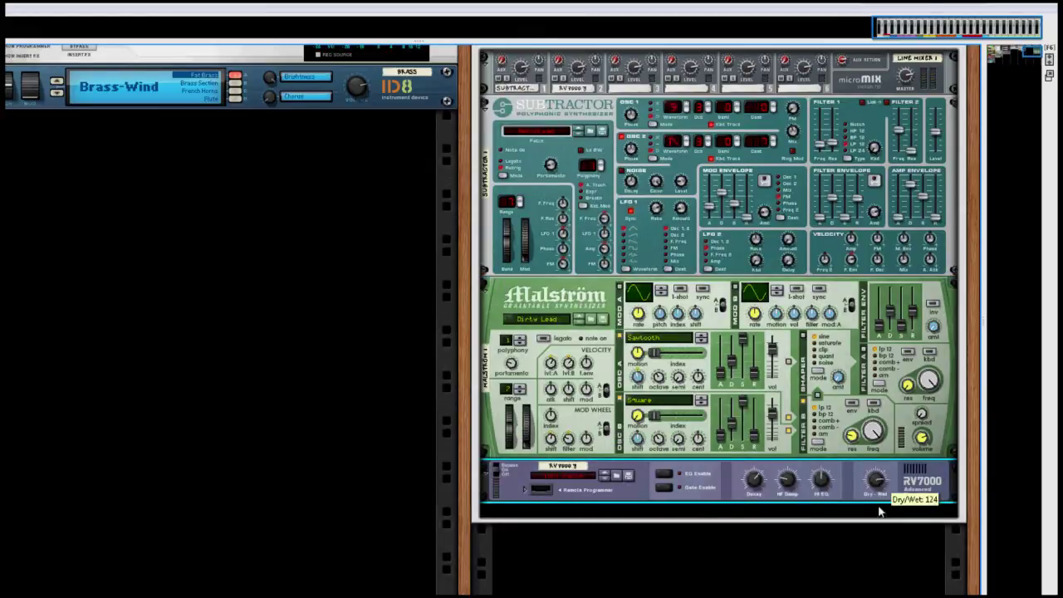
left_click_drag(874, 479, 888, 512)
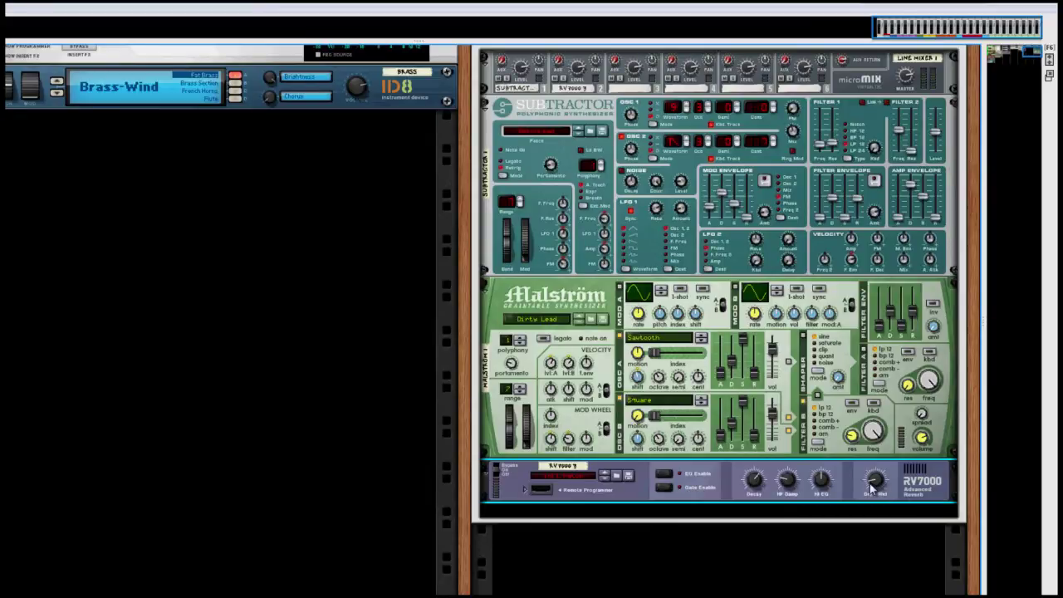
mouse_move(871, 489)
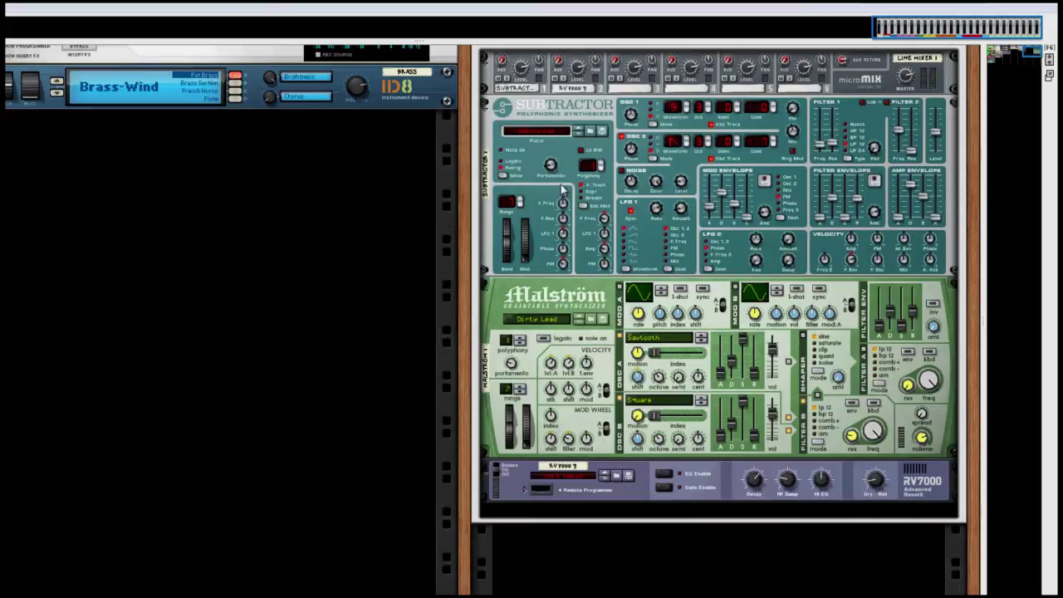
- Add a PH-90 Phaser effect to the SubTractor synthesizer inside the Combinator
right_click(544, 262)
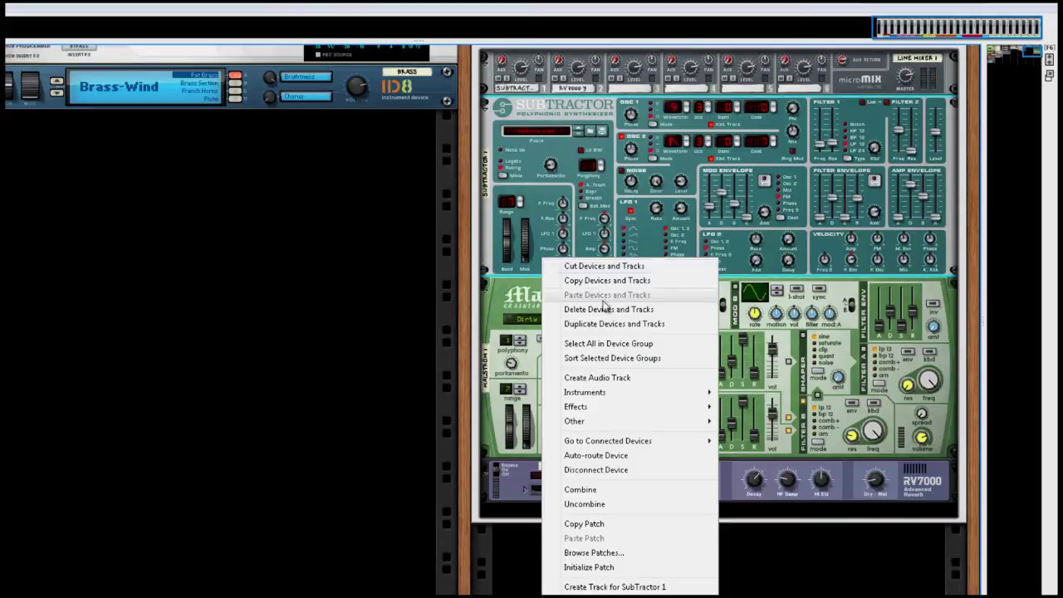
mouse_move(645, 407)
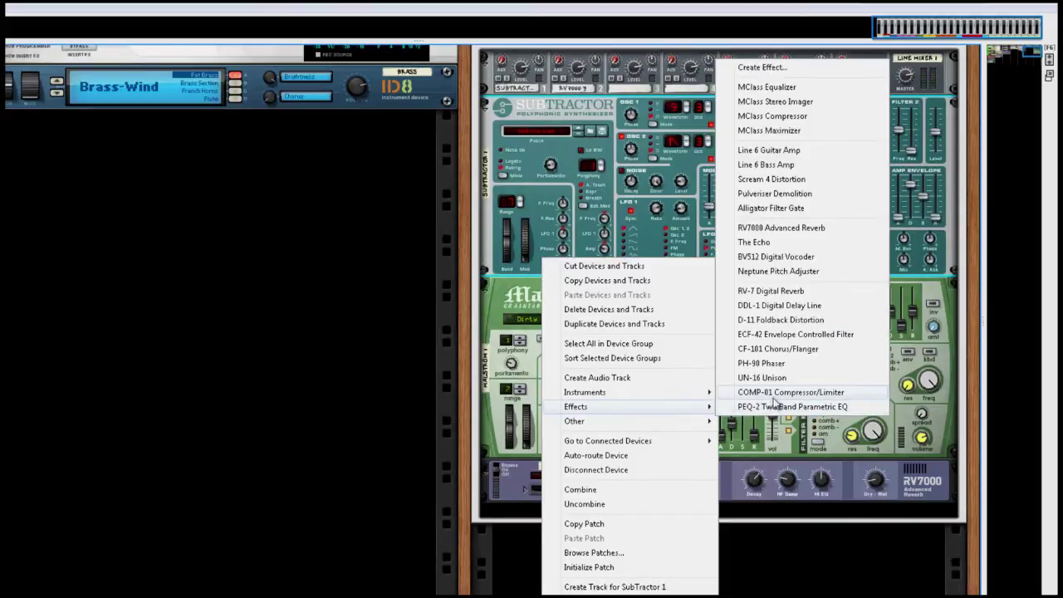
left_click(773, 366)
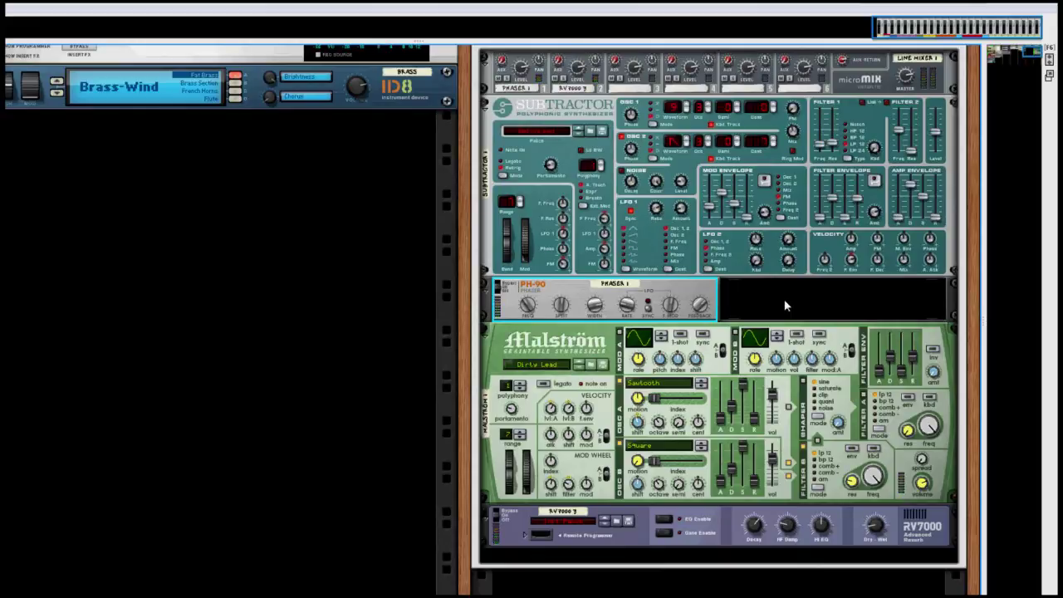
- Add The Echo effect directly below the line mixer inside Combinator 1
scroll(784, 306, "up", 3)
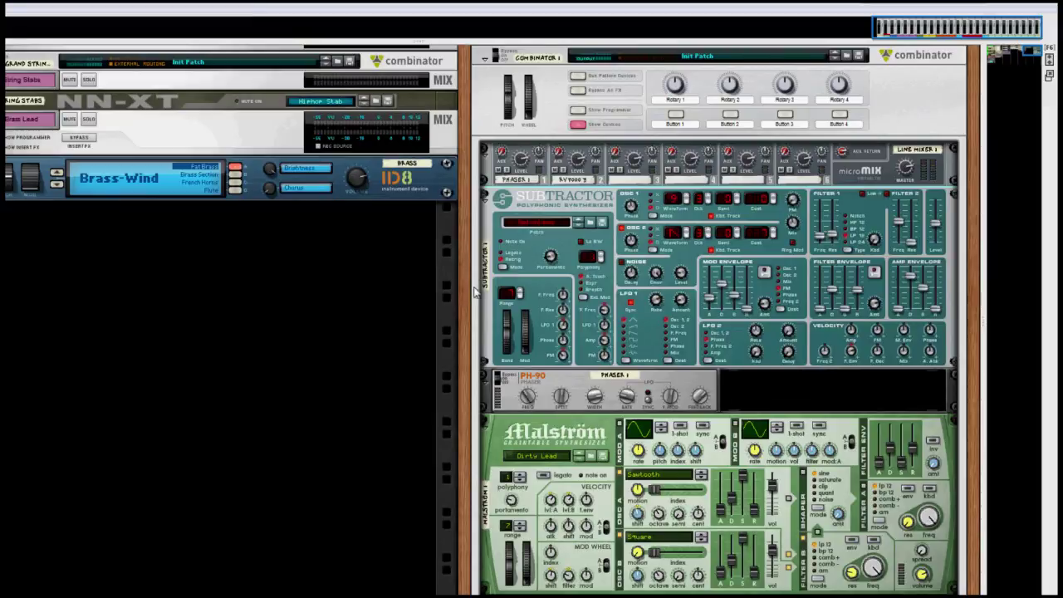
right_click(489, 173)
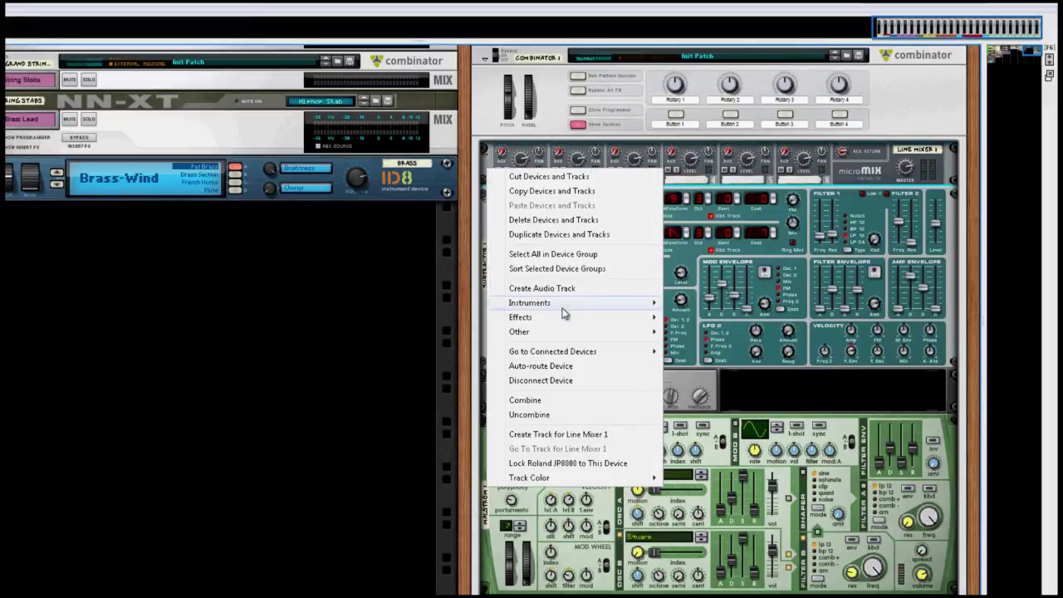
mouse_move(568, 318)
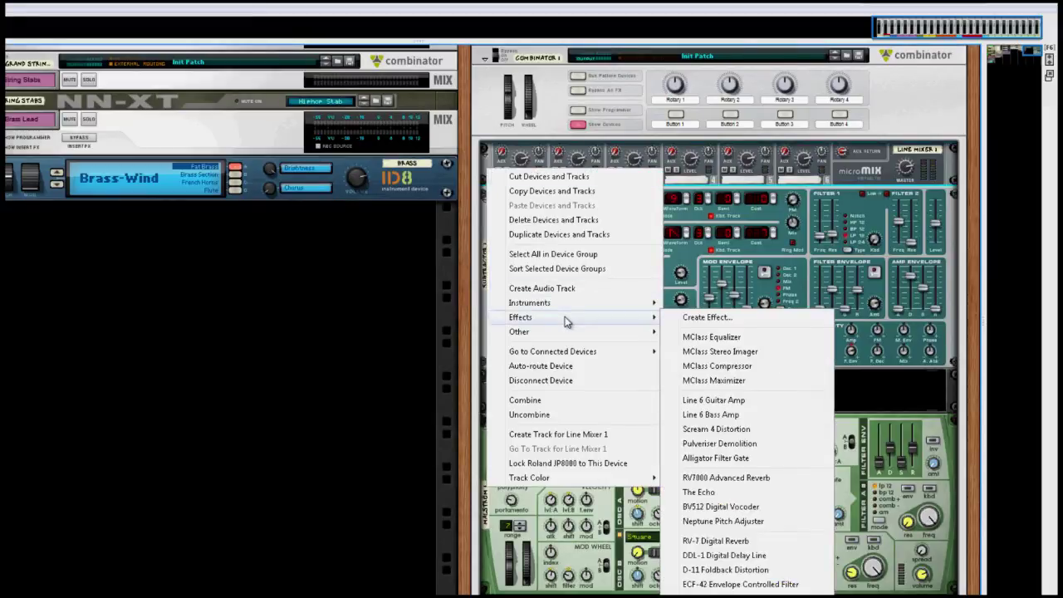
left_click(740, 491)
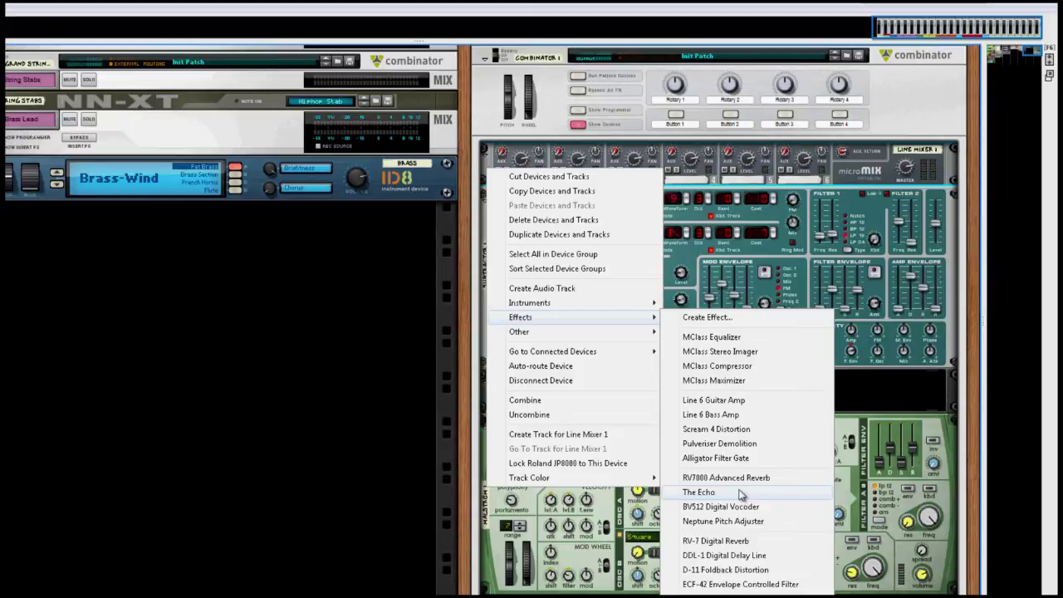
- Flip the rack to its rear view and move The Echo above the line mixer
key("Tab")
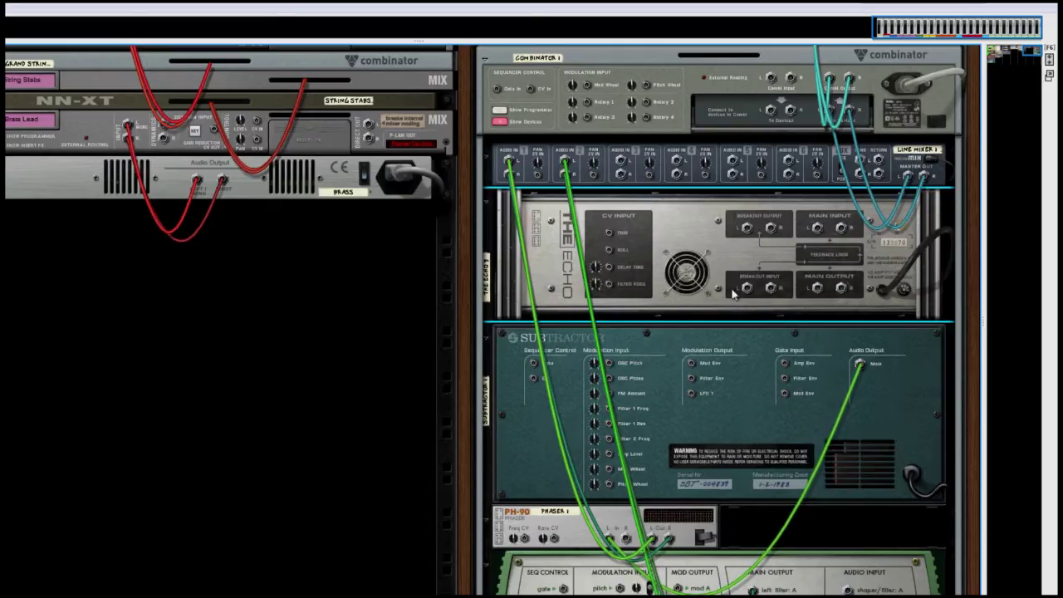
key("Tab")
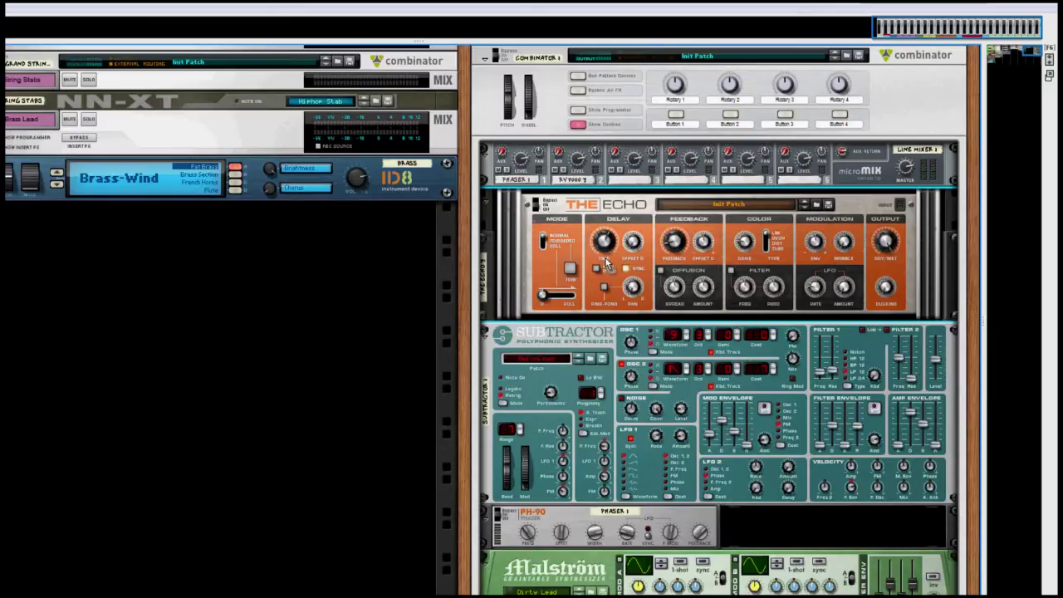
key("Tab")
mouse_move(668, 264)
left_mouse_down()
mouse_move(665, 168)
mouse_move(783, 309)
left_mouse_up()
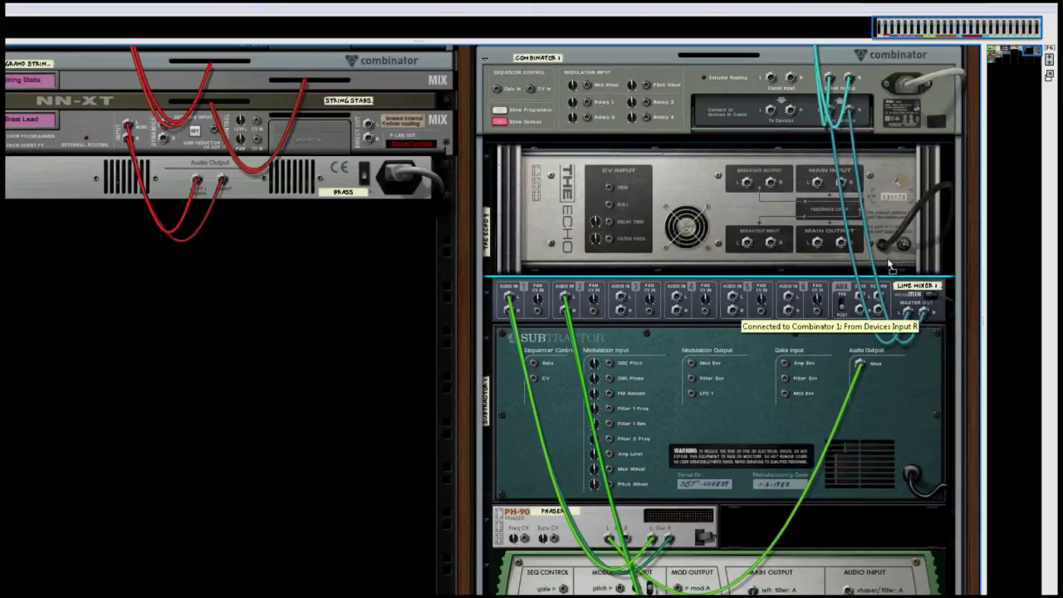
- Route the line mixer's master output through The Echo's main input and output into the Combinator, and return to the rack's front view
left_click_drag(830, 110, 820, 183)
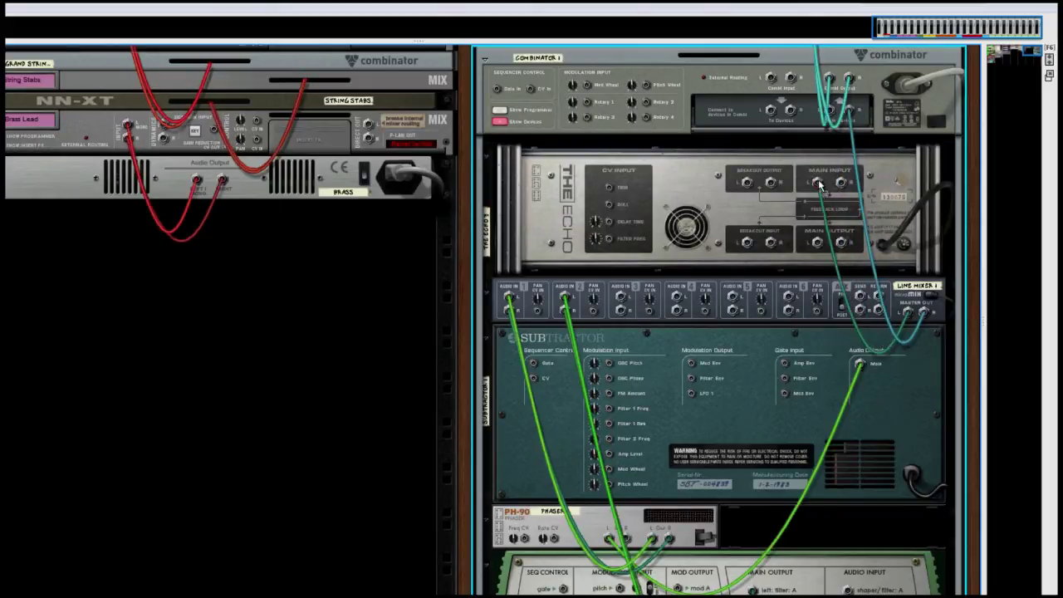
left_click_drag(848, 110, 841, 188)
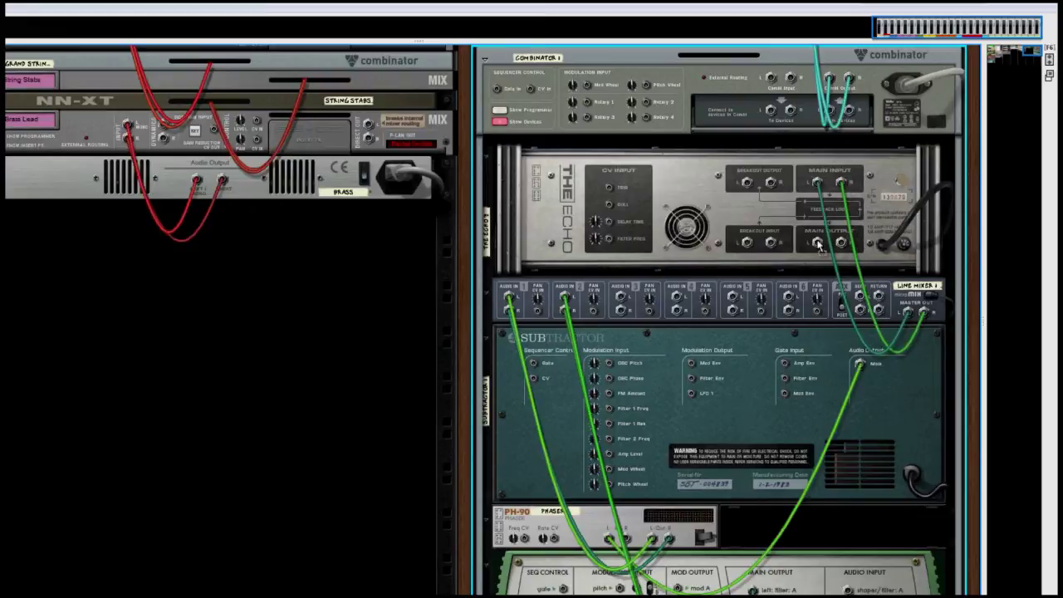
left_click_drag(818, 242, 828, 110)
key("Tab")
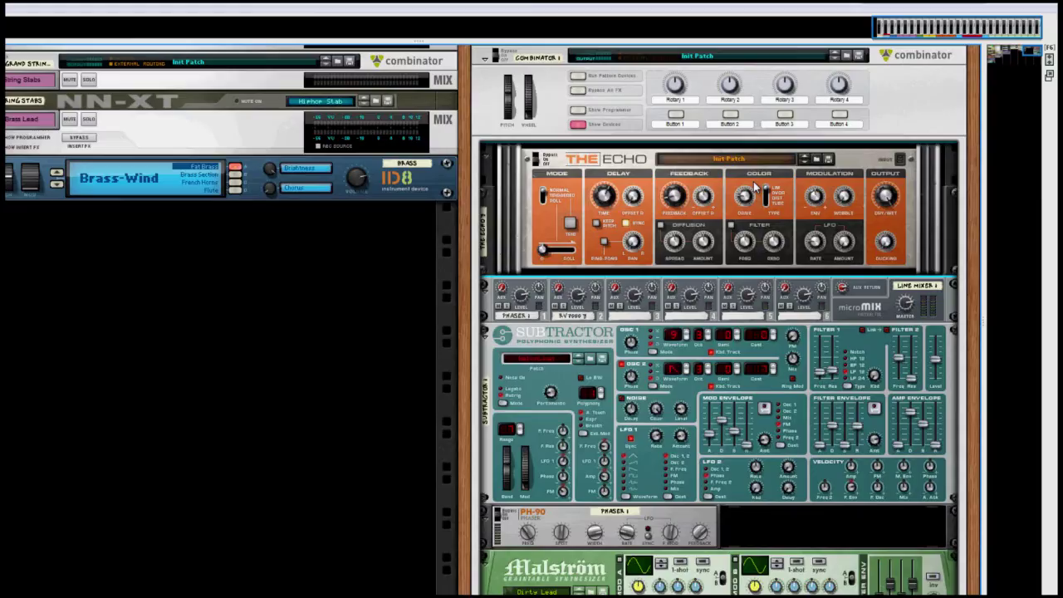
- Lower The Echo's dry/wet mix and enable its Diffusion and Filter sections
left_click_drag(895, 202, 897, 336)
left_click(681, 226)
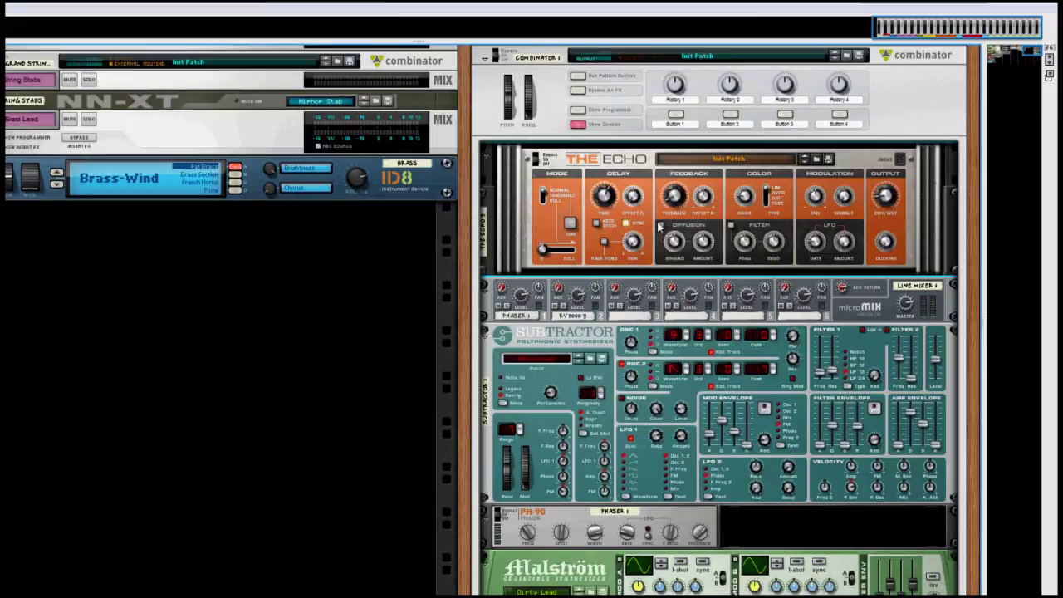
left_click(731, 225)
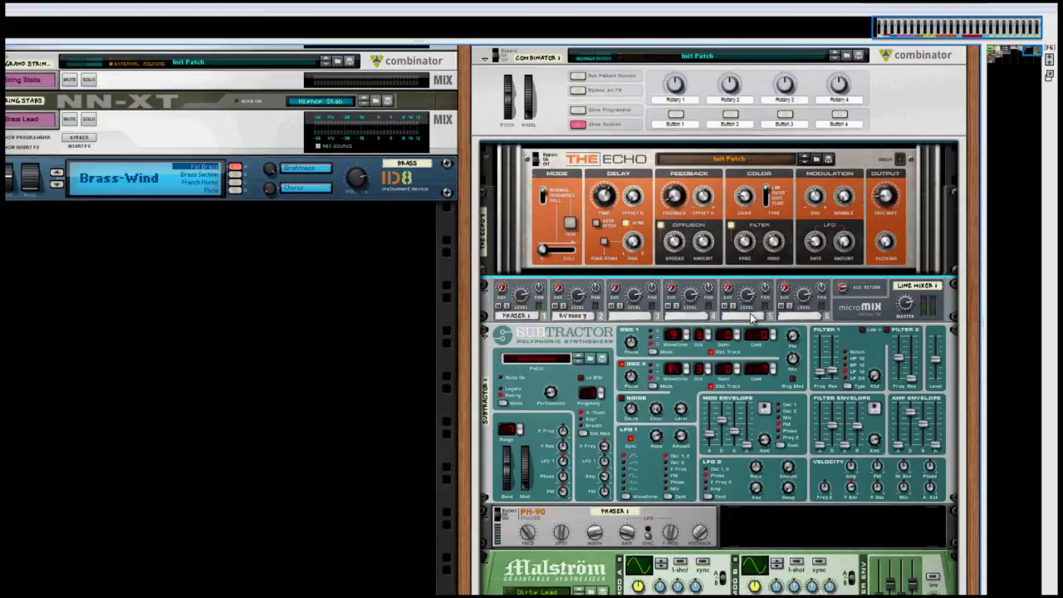
- Look over the devices inside Combinator 1, from its front controls down to the RV7000 reverb
scroll(232, 486, "up", 2)
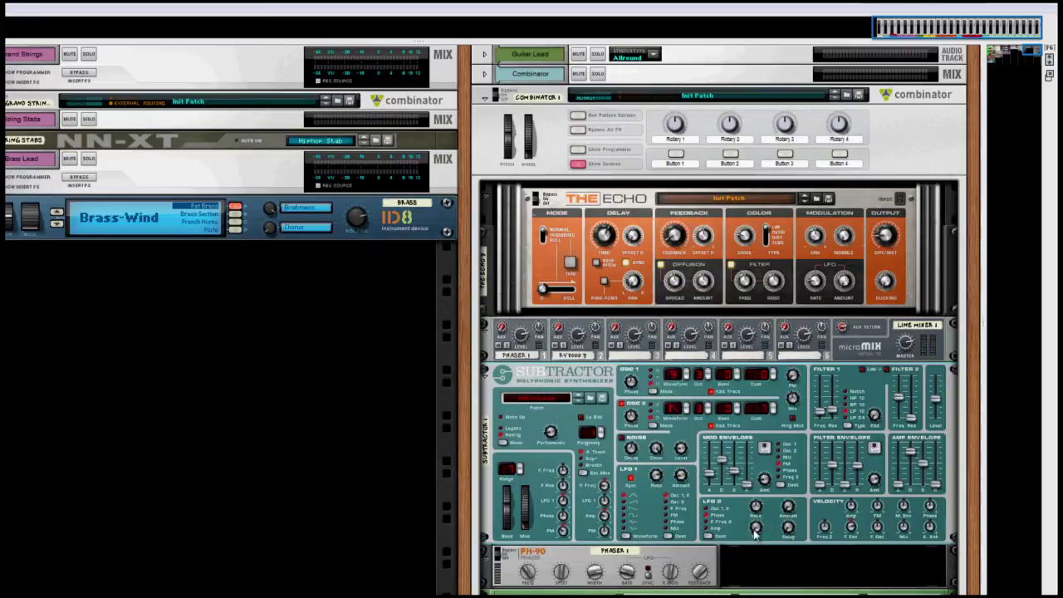
scroll(637, 494, "down", 3)
scroll(612, 469, "down", 3)
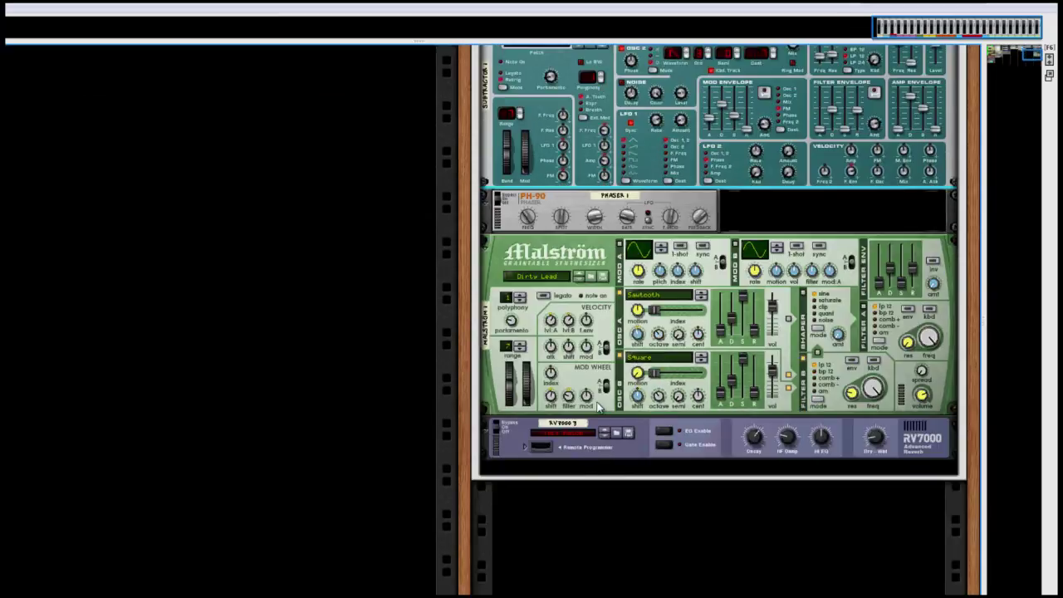
scroll(597, 405, "up", 6)
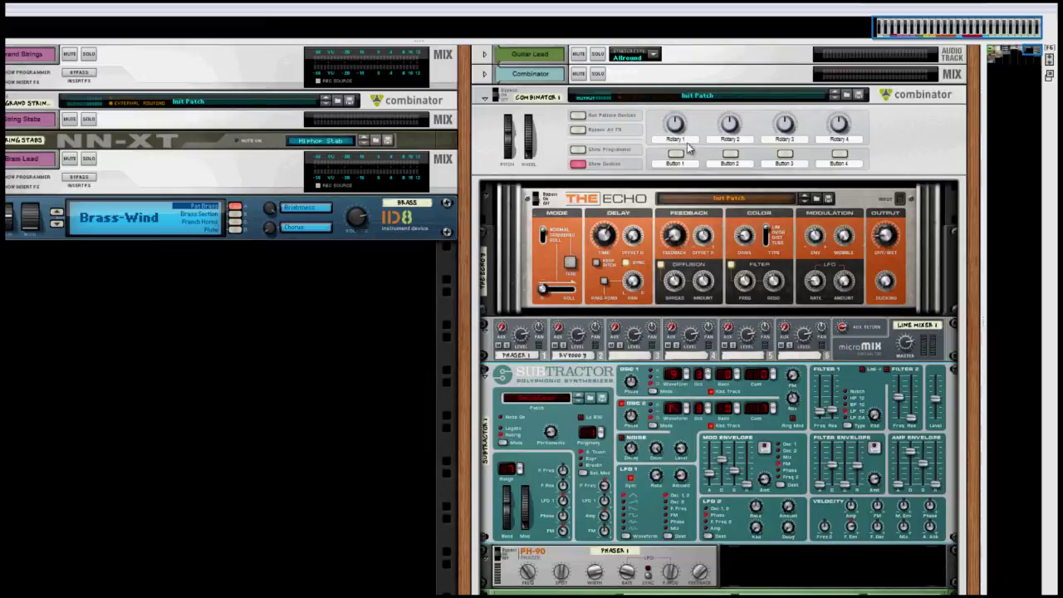
mouse_move(656, 449)
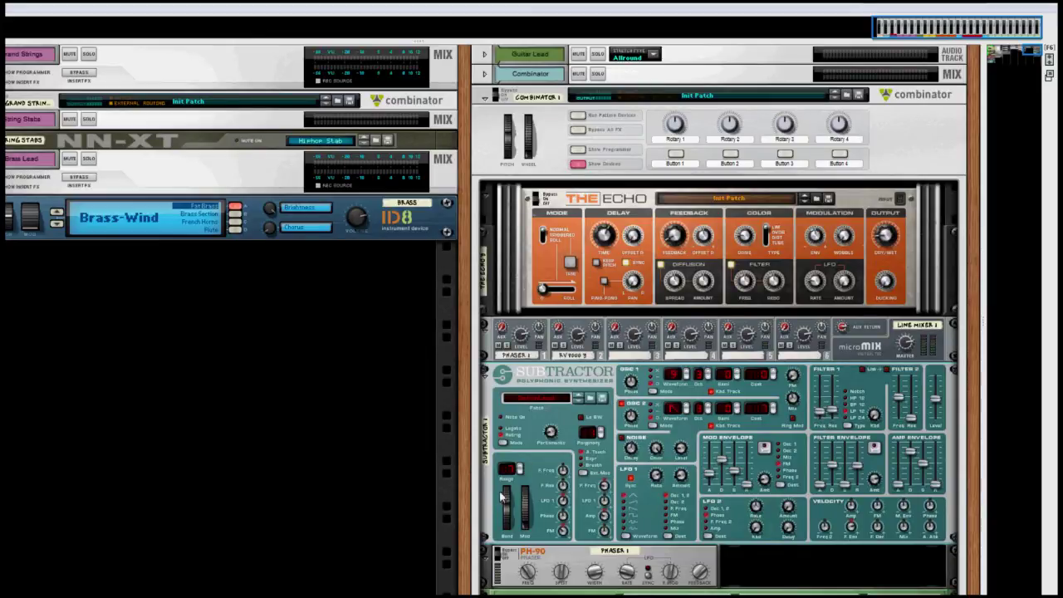
scroll(589, 487, "down", 8)
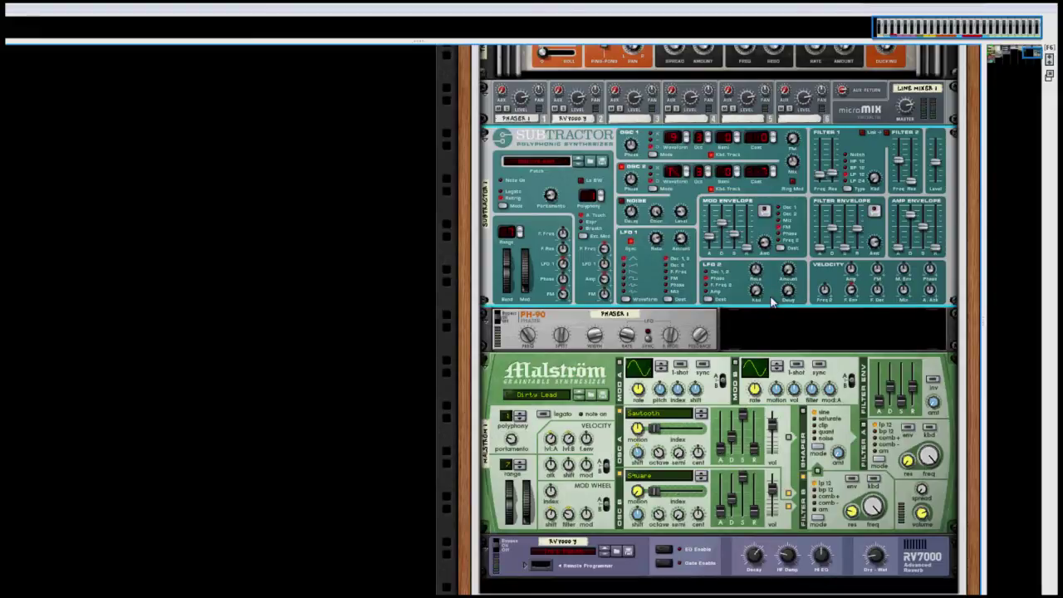
scroll(772, 303, "up", 5)
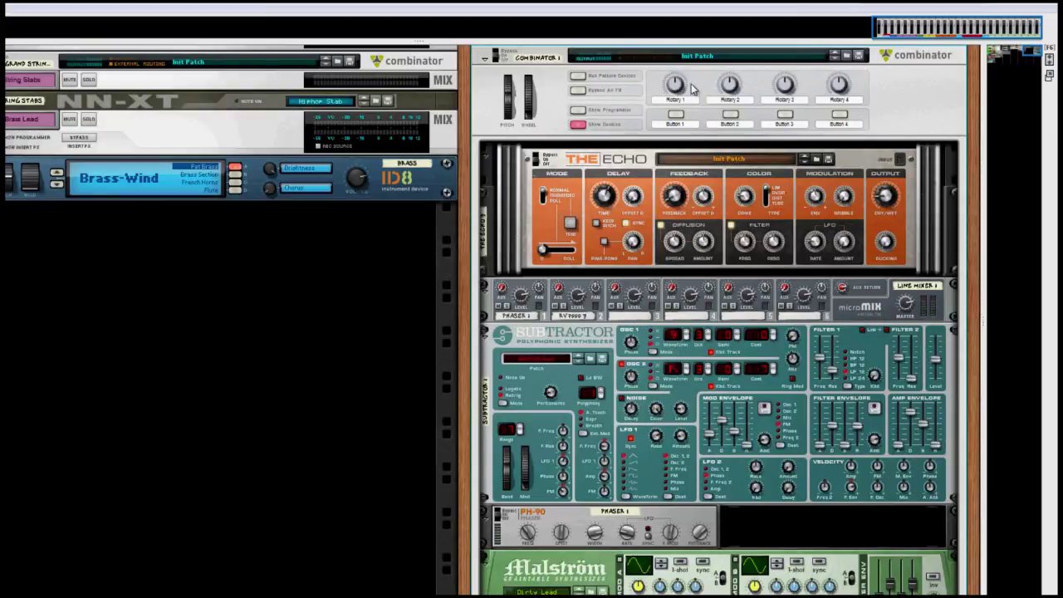
- Show Combinator 1's programmer and route Rotary 1 to SubTractor 1's Filter Freq
left_click(580, 112)
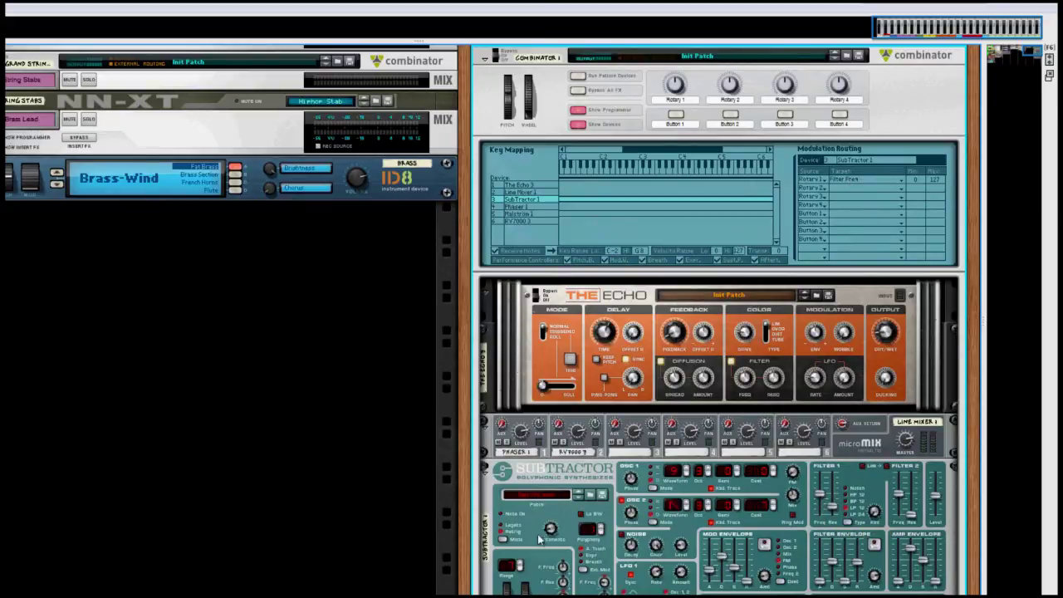
left_click(860, 181)
mouse_move(864, 270)
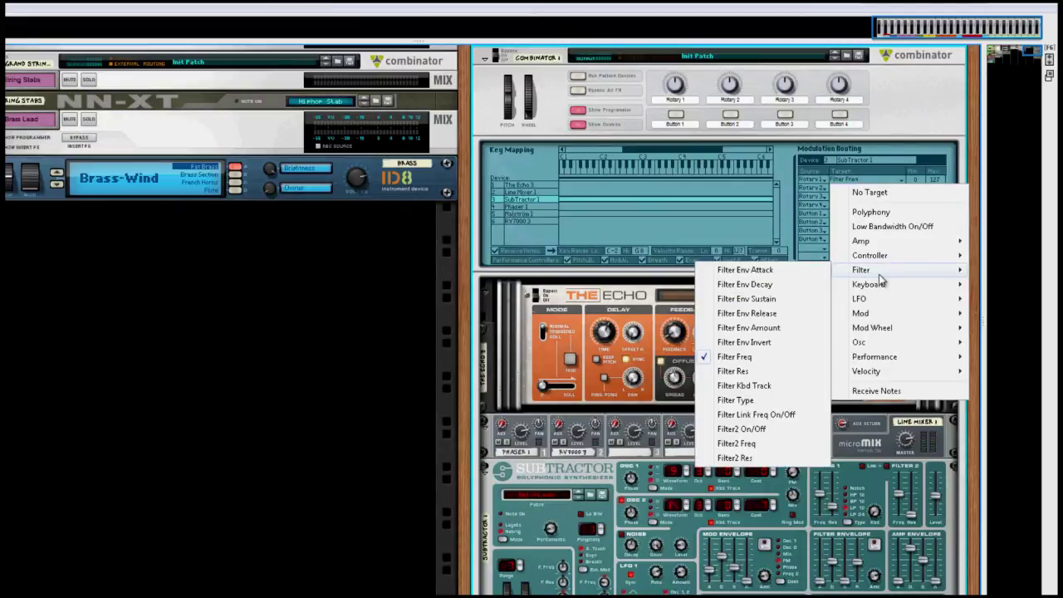
left_click(736, 359)
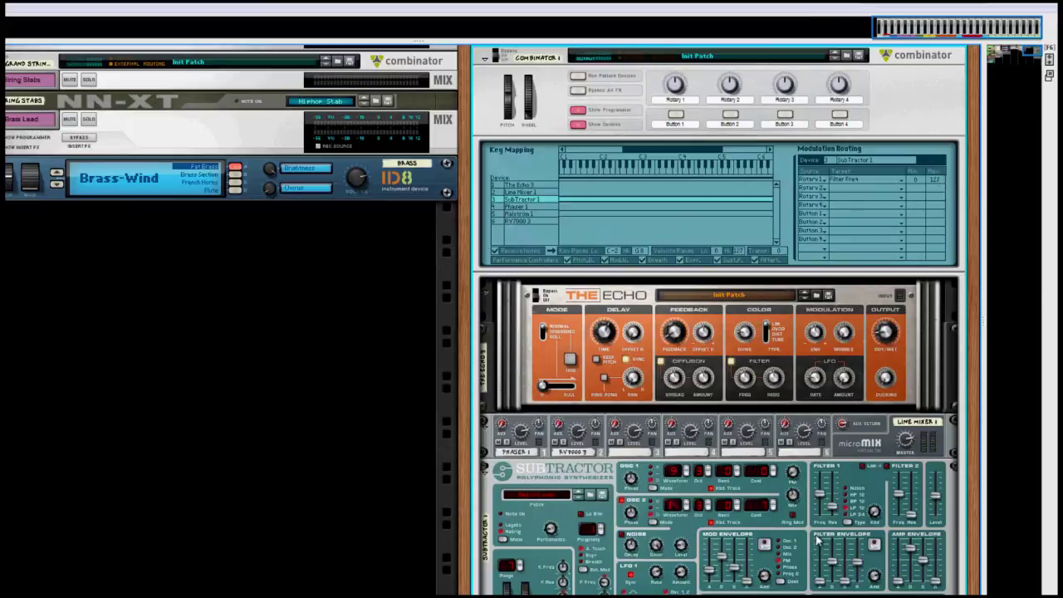
left_click_drag(939, 176, 937, 120)
- Examine the Rotary 1 modulation routings of Malström 1 and RV7000 3, including the Malström's available targets
left_click(533, 208)
left_click(532, 215)
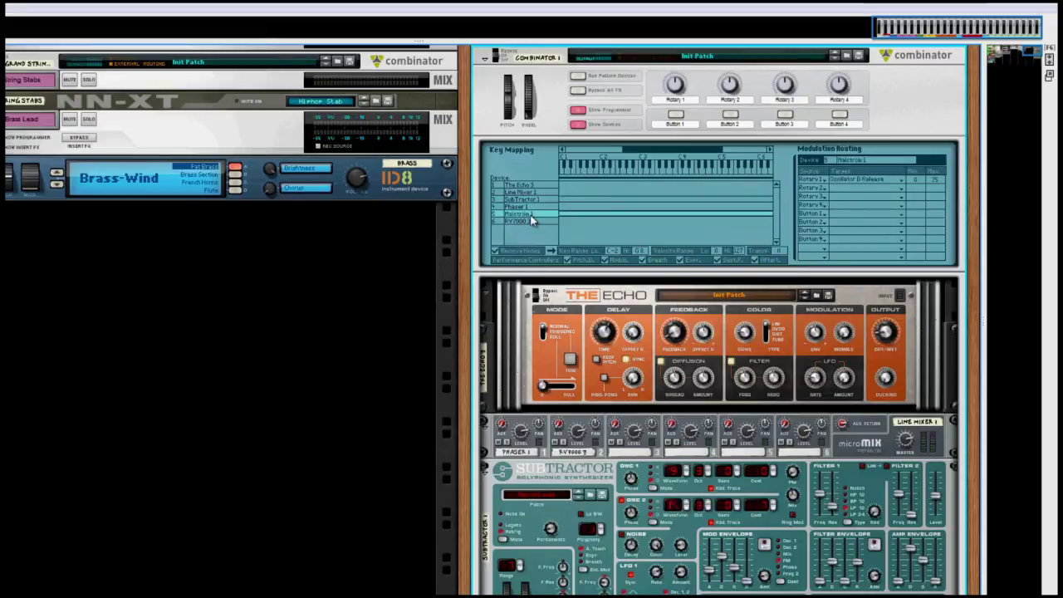
left_click(850, 183)
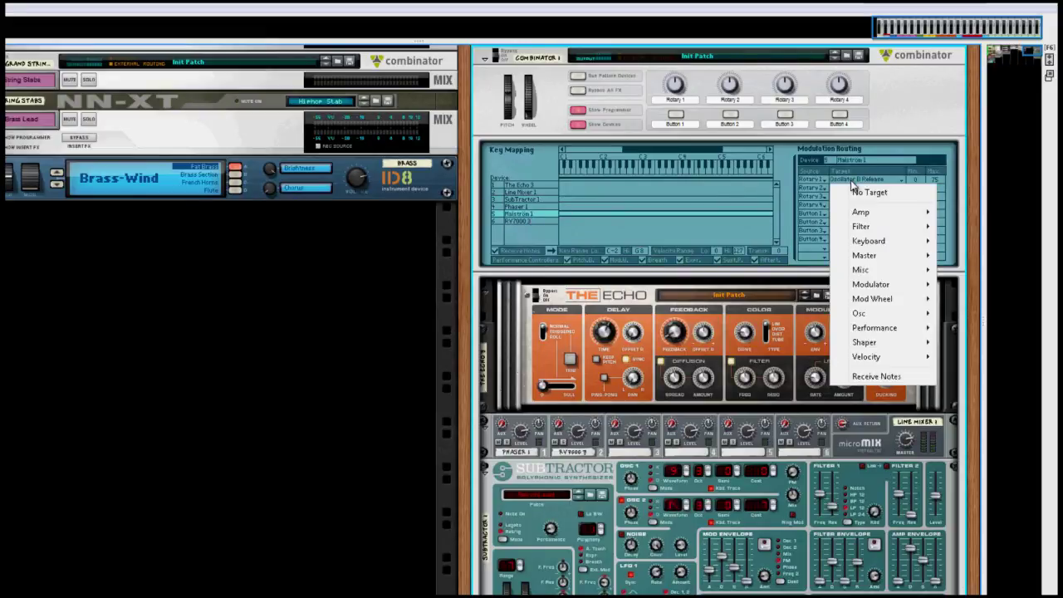
left_click(936, 145)
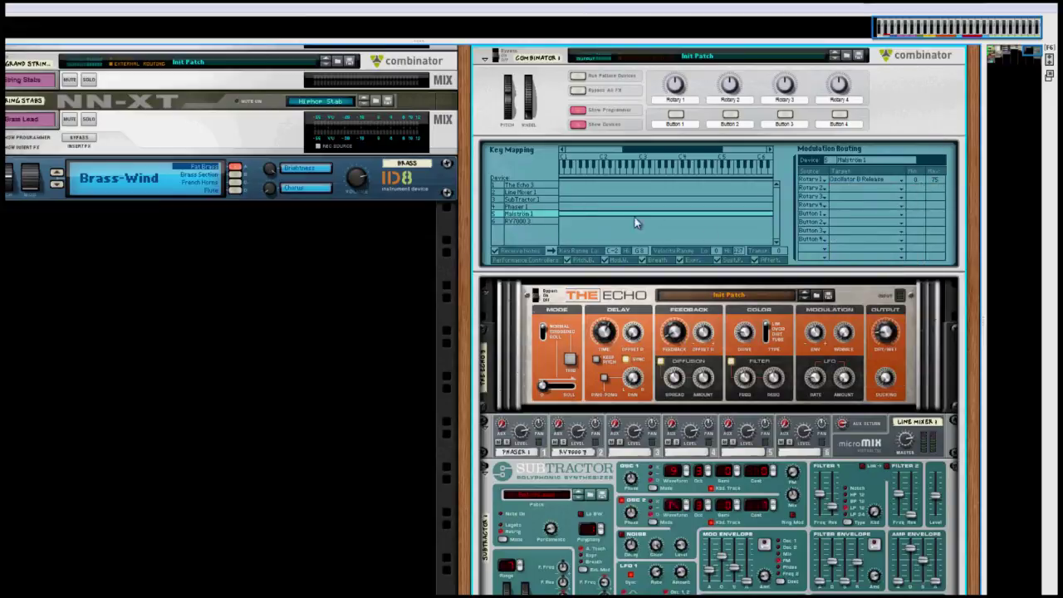
left_click(534, 220)
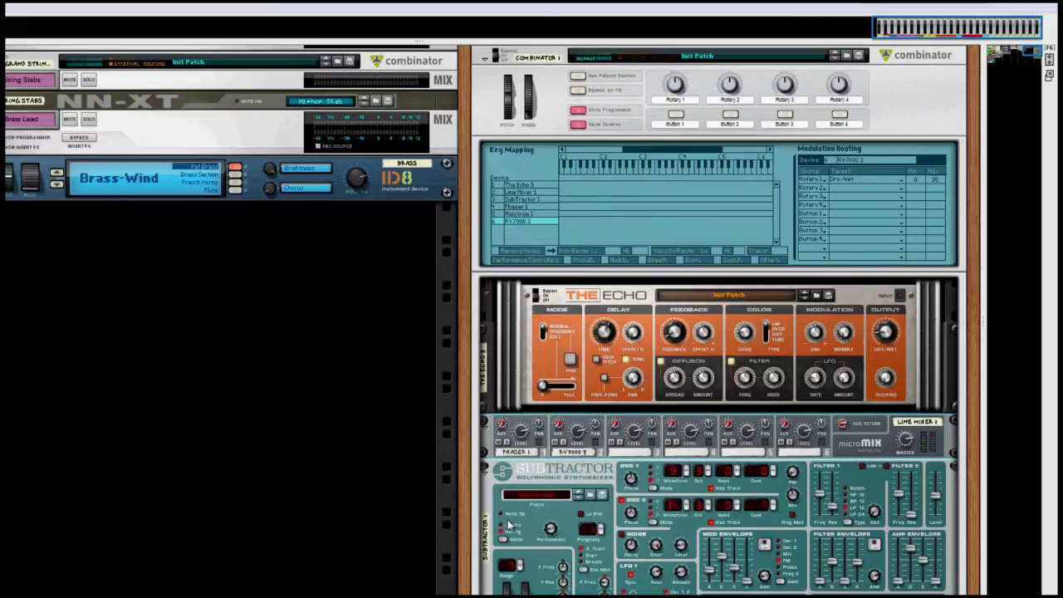
- For Line Mixer 1, route the Combinator's Button 1 to Channel 1 Mute
left_click(512, 194)
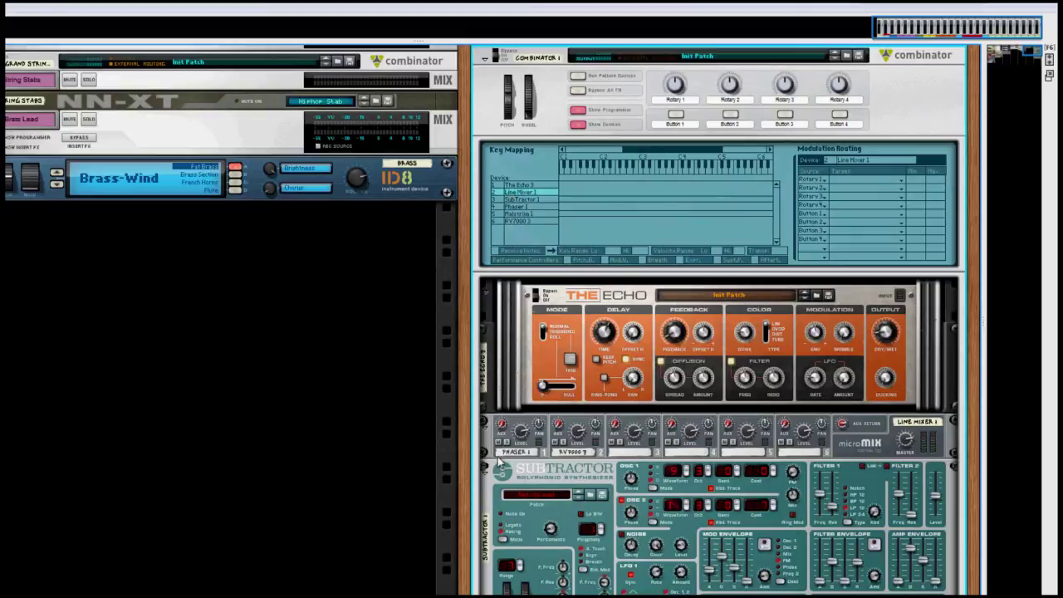
left_click(843, 215)
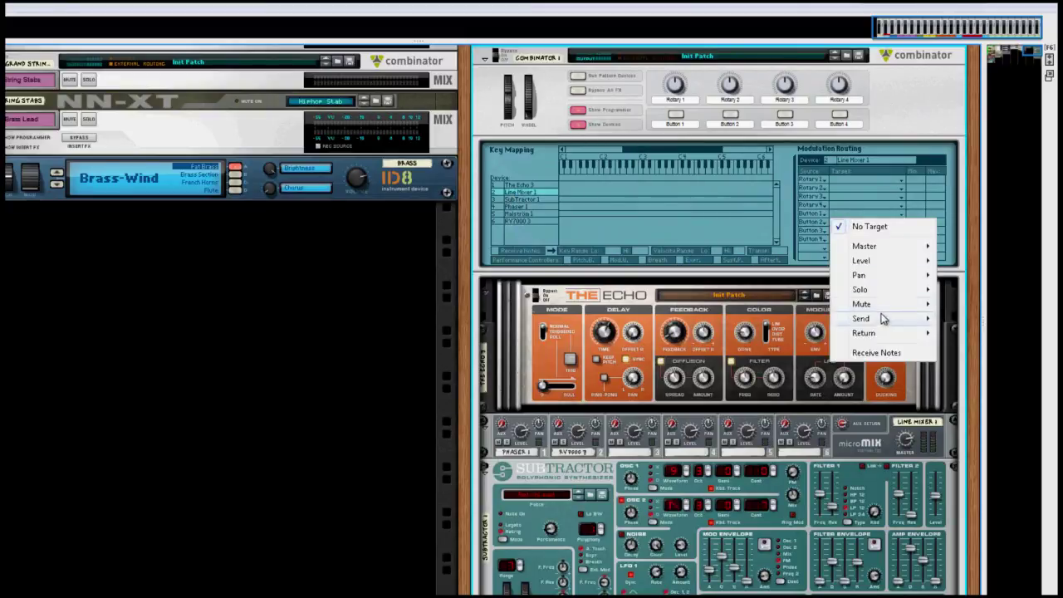
mouse_move(878, 264)
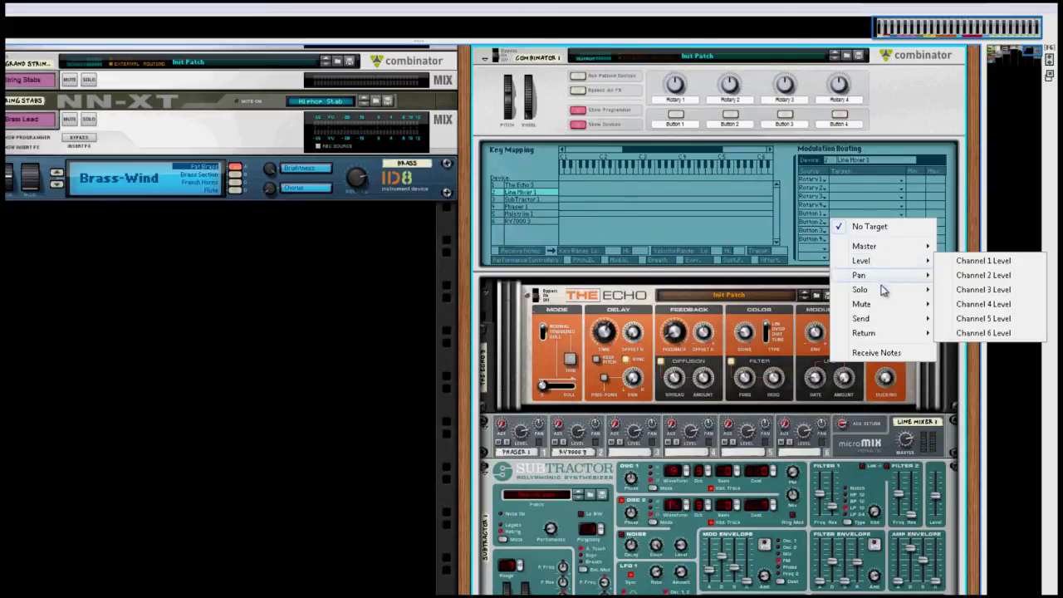
mouse_move(883, 307)
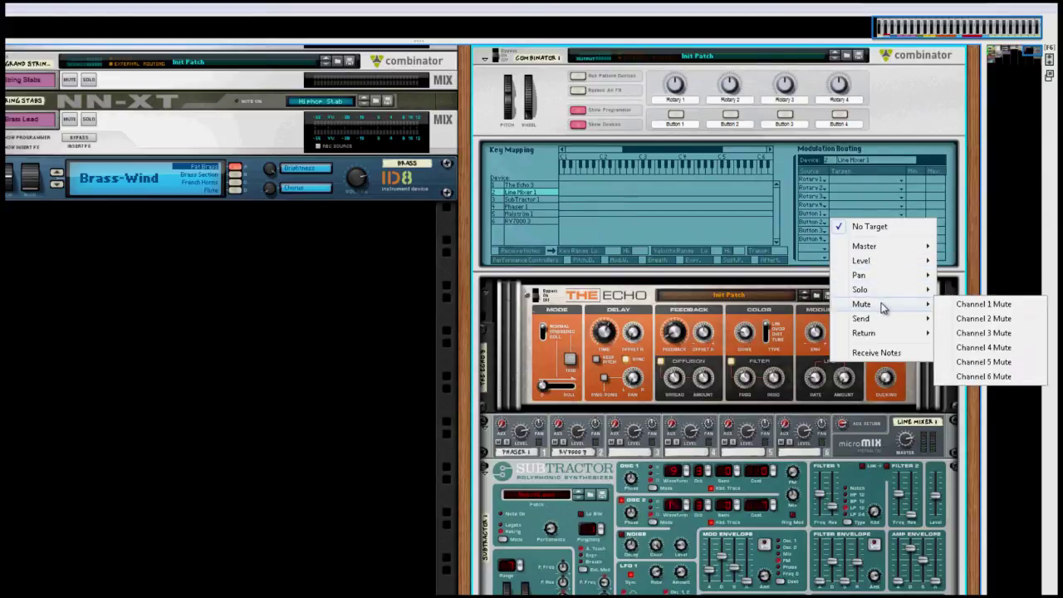
left_click(972, 307)
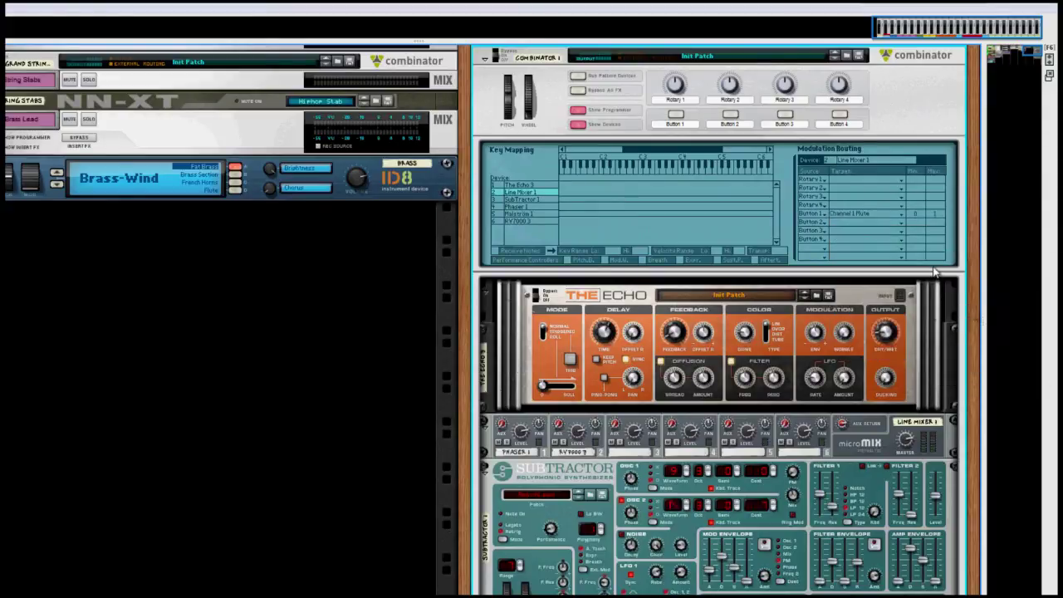
left_click(934, 214)
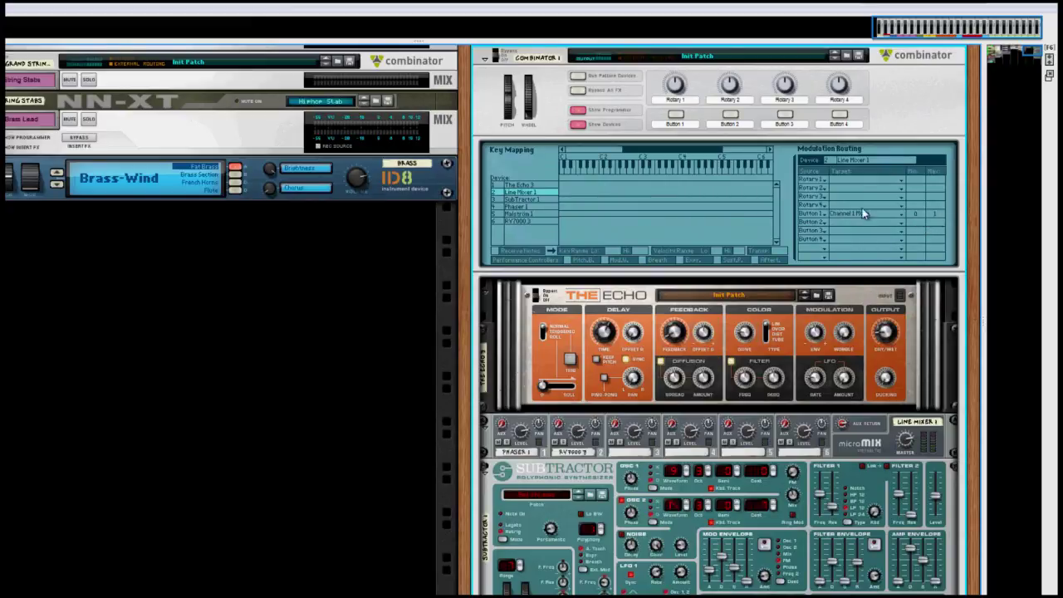
- Toggle the Combinator's Button 1 and bring up the main mixer
left_click(677, 116)
key("F5")
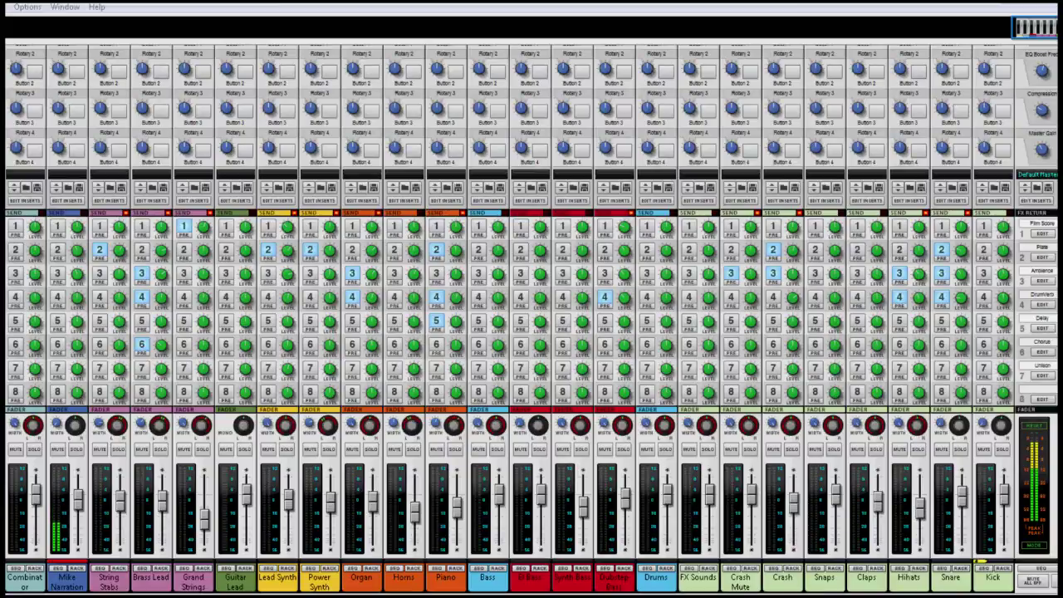